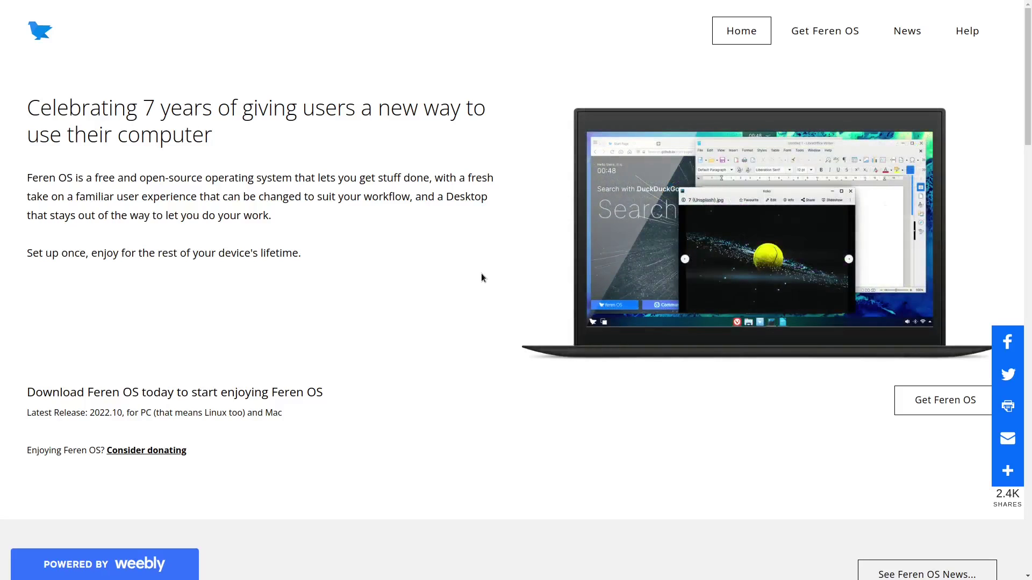
{"action": "scroll", "coordinate": [490, 278], "scroll_direction": "down", "scroll_amount": 1}
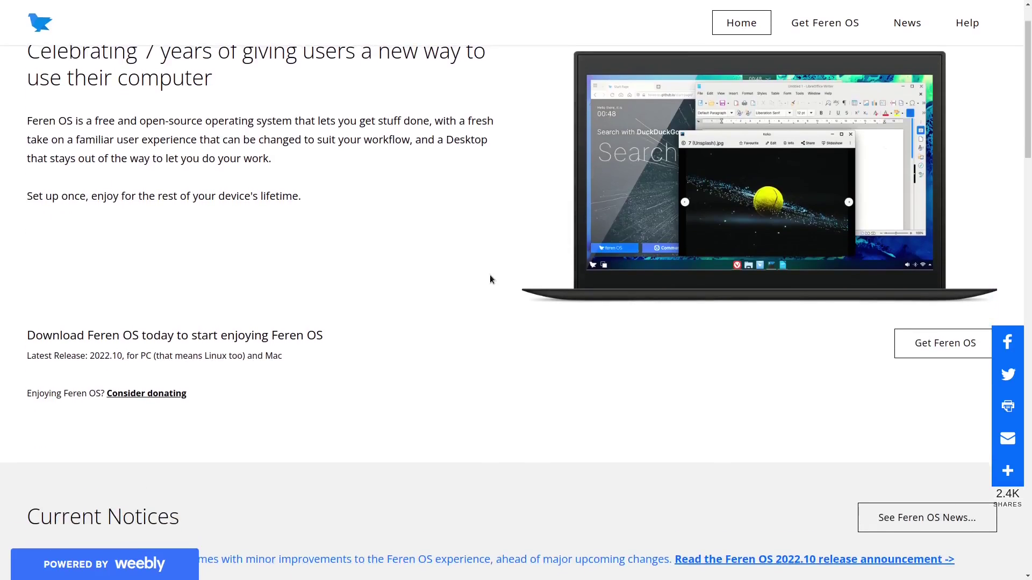
{"action": "scroll", "coordinate": [490, 279], "scroll_direction": "down", "scroll_amount": 2}
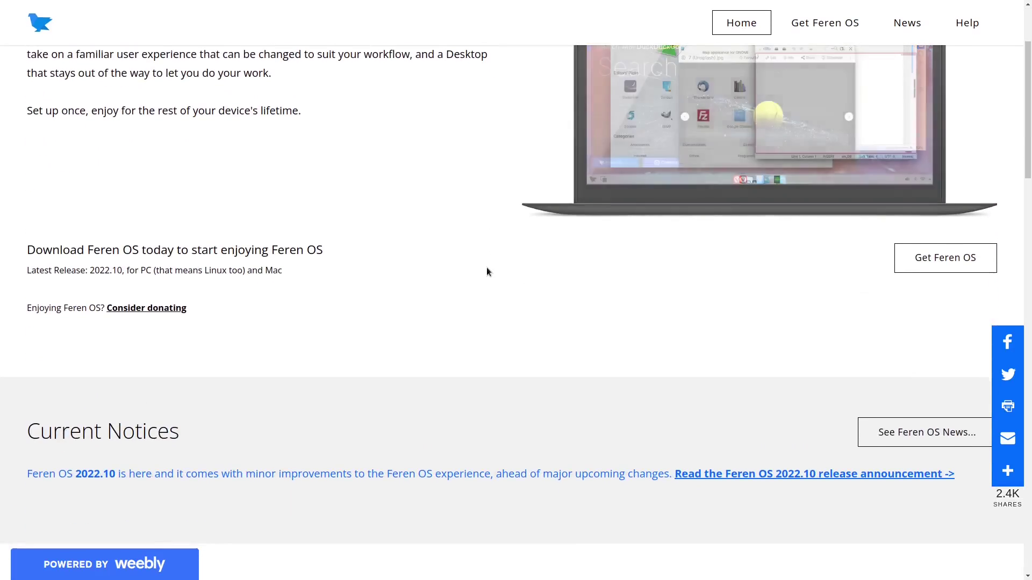
{"action": "scroll", "coordinate": [486, 272], "scroll_direction": "down", "scroll_amount": 3}
{"action": "scroll", "coordinate": [486, 269], "scroll_direction": "down", "scroll_amount": 2}
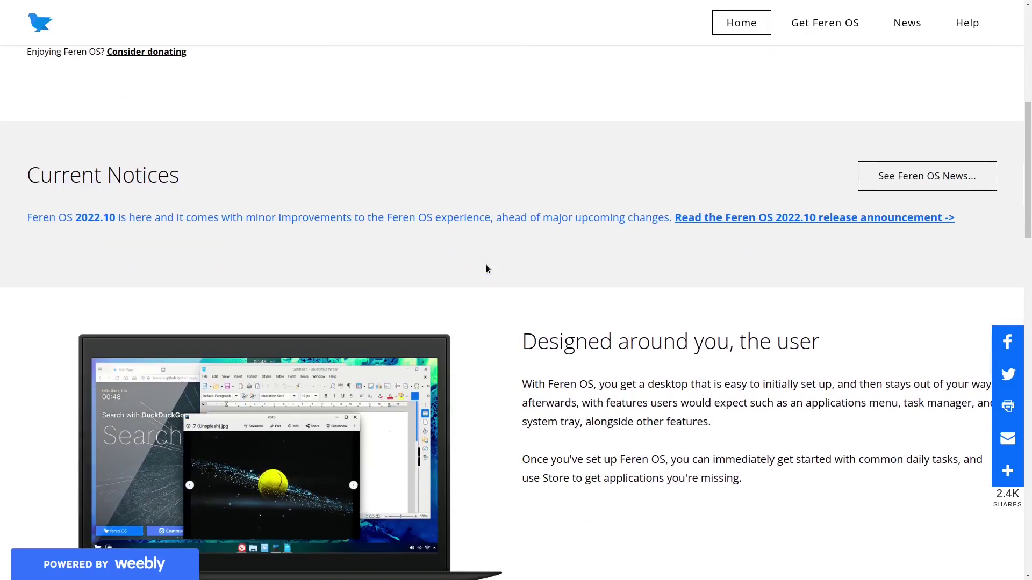
{"action": "scroll", "coordinate": [486, 267], "scroll_direction": "down", "scroll_amount": 3}
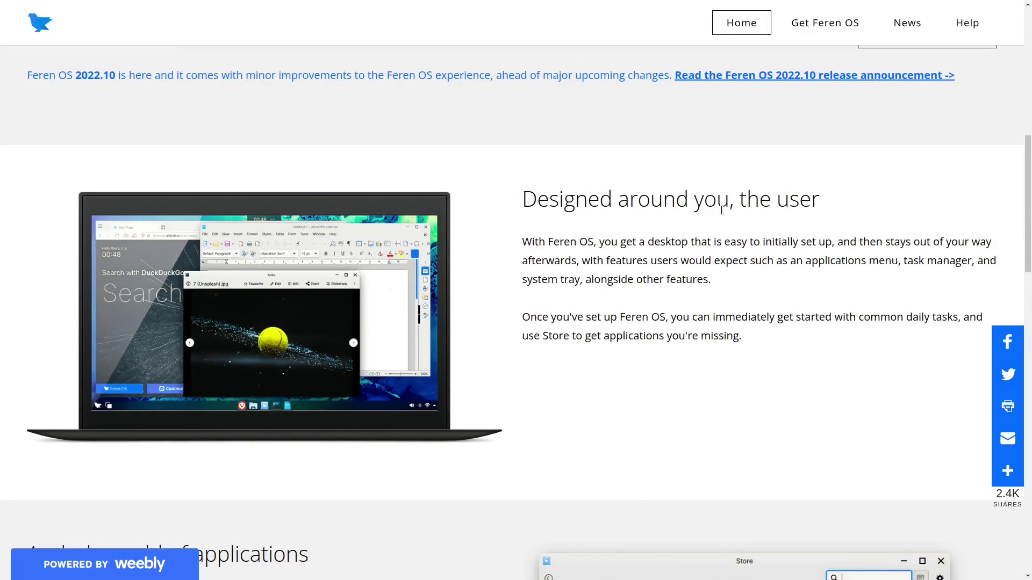
{"action": "scroll", "coordinate": [722, 211], "scroll_direction": "down", "scroll_amount": 3}
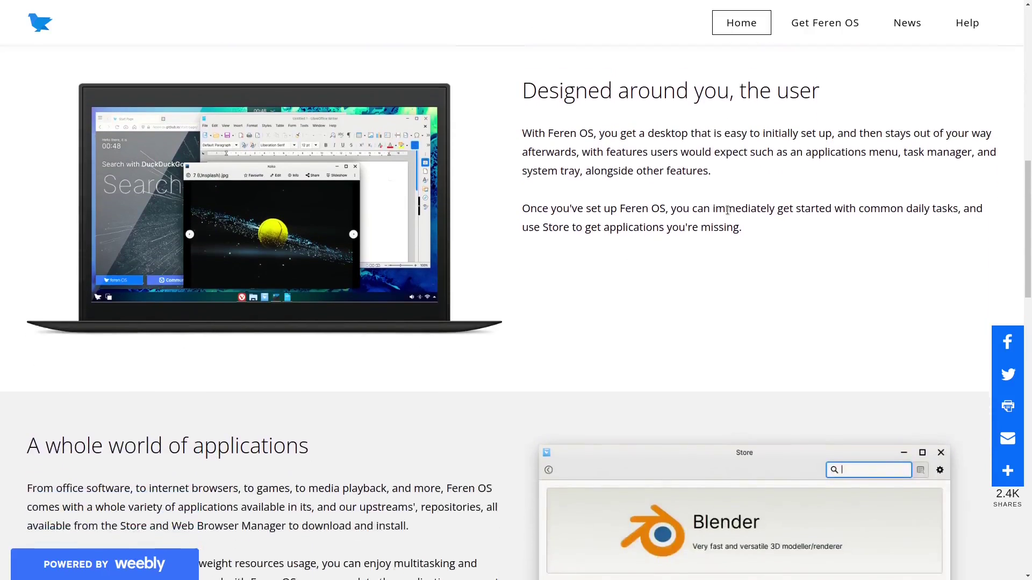
{"action": "scroll", "coordinate": [727, 215], "scroll_direction": "down", "scroll_amount": 2}
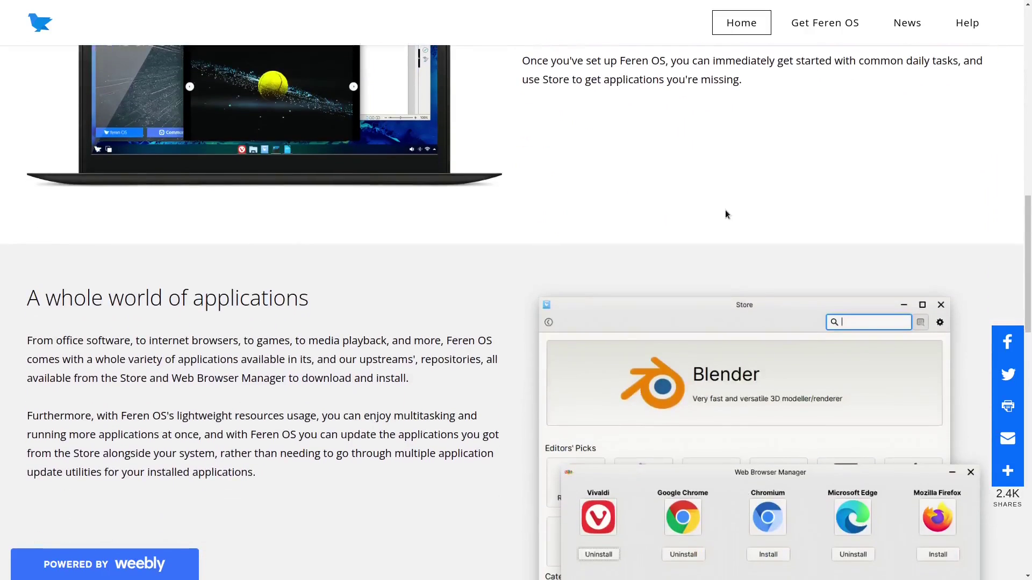
{"action": "scroll", "coordinate": [272, 288], "scroll_direction": "down", "scroll_amount": 4}
{"action": "scroll", "coordinate": [558, 240], "scroll_direction": "down", "scroll_amount": 3}
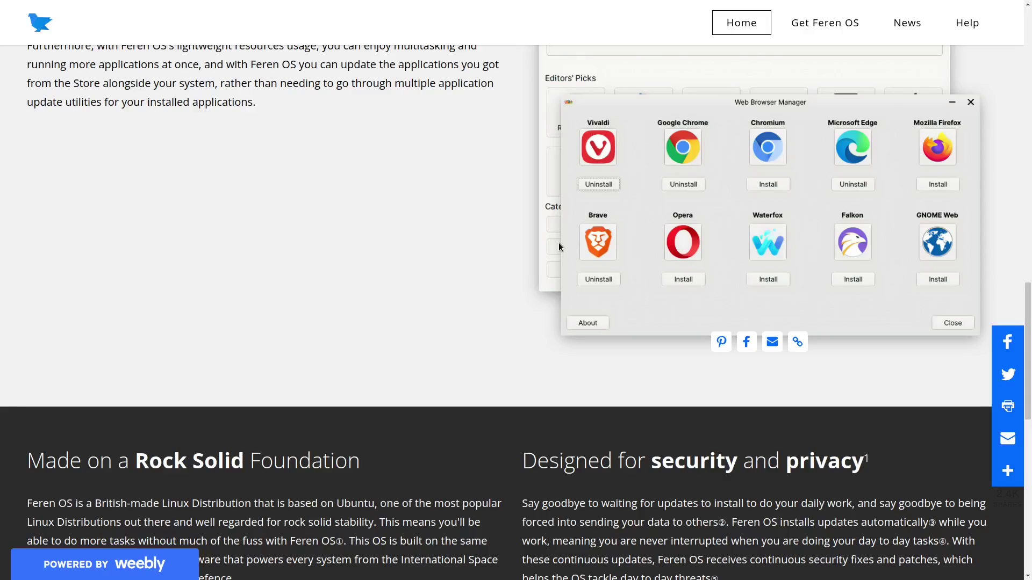
{"action": "scroll", "coordinate": [569, 247], "scroll_direction": "down", "scroll_amount": 3}
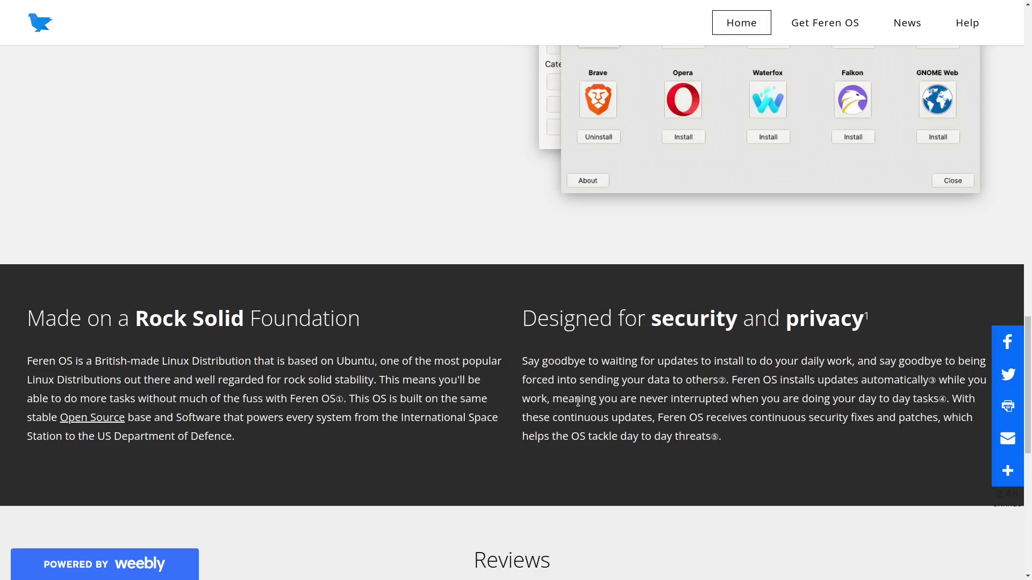
{"action": "scroll", "coordinate": [577, 402], "scroll_direction": "down", "scroll_amount": 6}
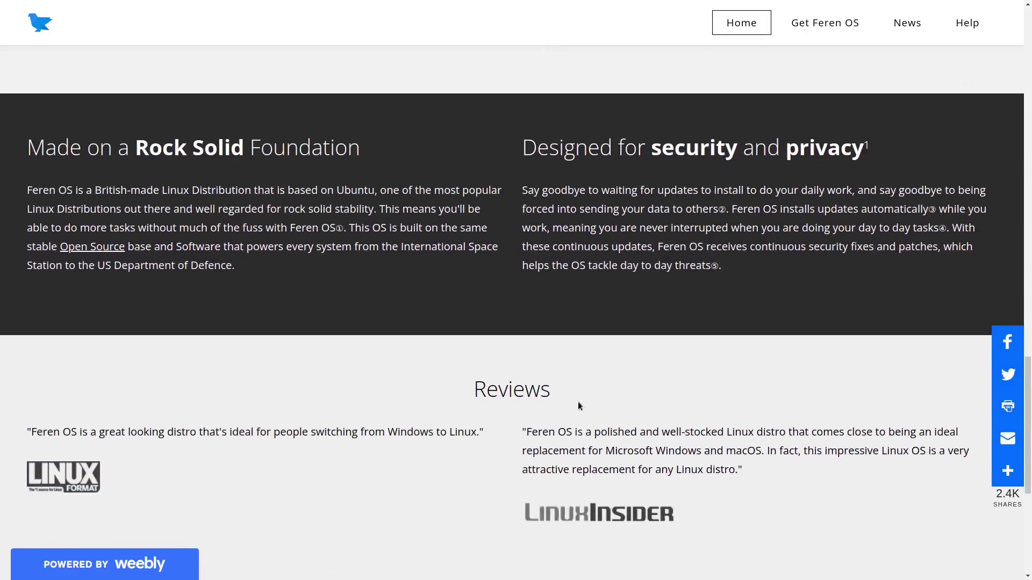
{"action": "scroll", "coordinate": [582, 388], "scroll_direction": "down", "scroll_amount": 4}
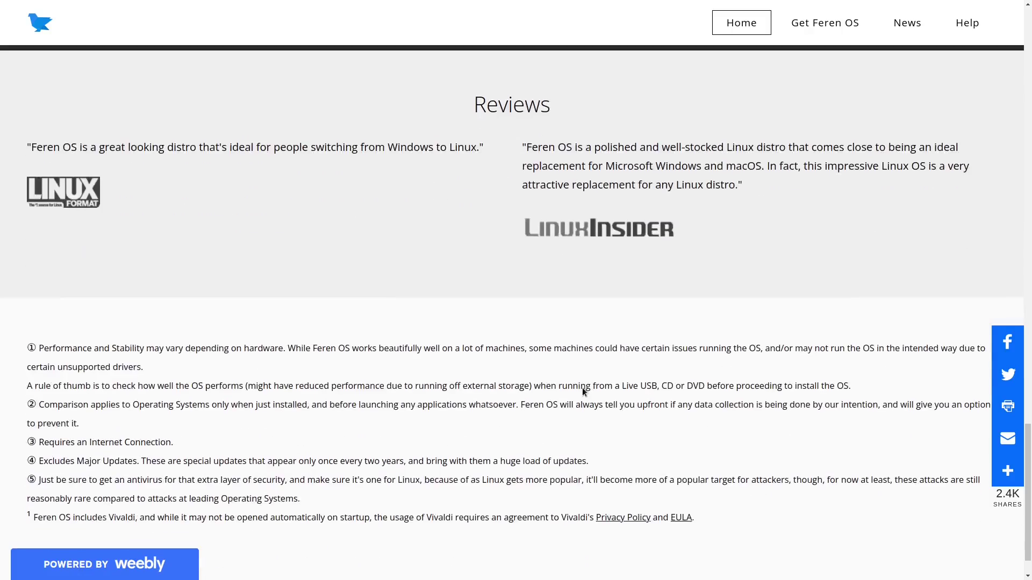
{"action": "scroll", "coordinate": [582, 392], "scroll_direction": "up", "scroll_amount": 20}
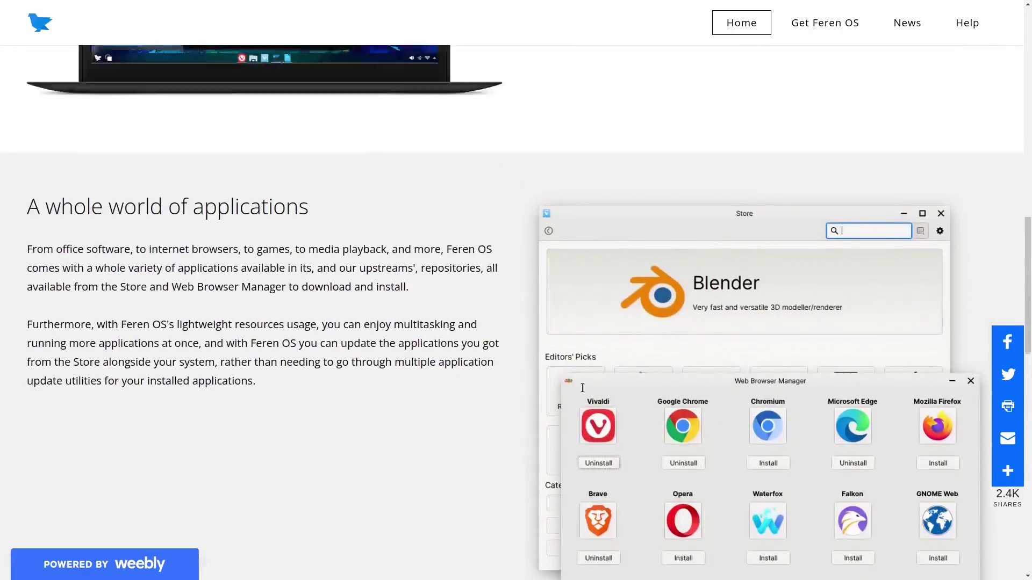
{"action": "scroll", "coordinate": [590, 316], "scroll_direction": "up", "scroll_amount": 10}
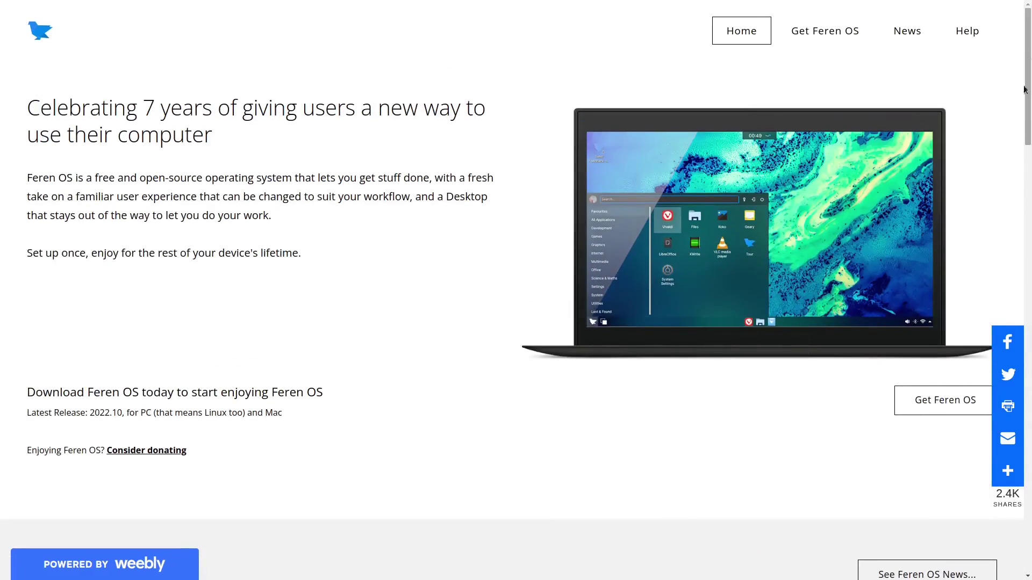
Scroll through the Get Feren OS page's system requirements and install guides, then go back Home
{"action": "left_click", "coordinate": [817, 32]}
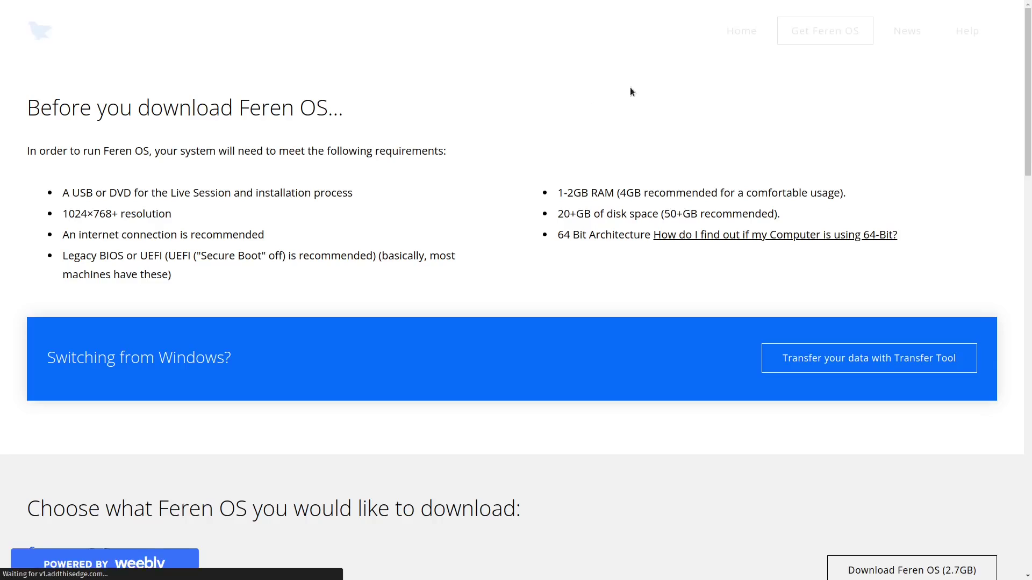
{"action": "scroll", "coordinate": [360, 168], "scroll_direction": "down", "scroll_amount": 3}
{"action": "scroll", "coordinate": [360, 169], "scroll_direction": "up", "scroll_amount": 3}
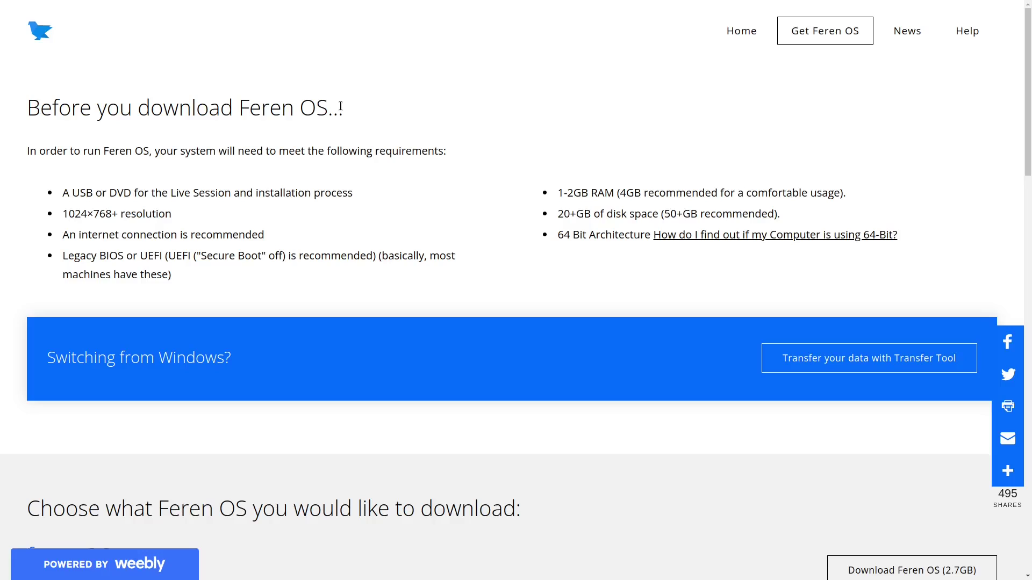
{"action": "scroll", "coordinate": [341, 106], "scroll_direction": "down", "scroll_amount": 1}
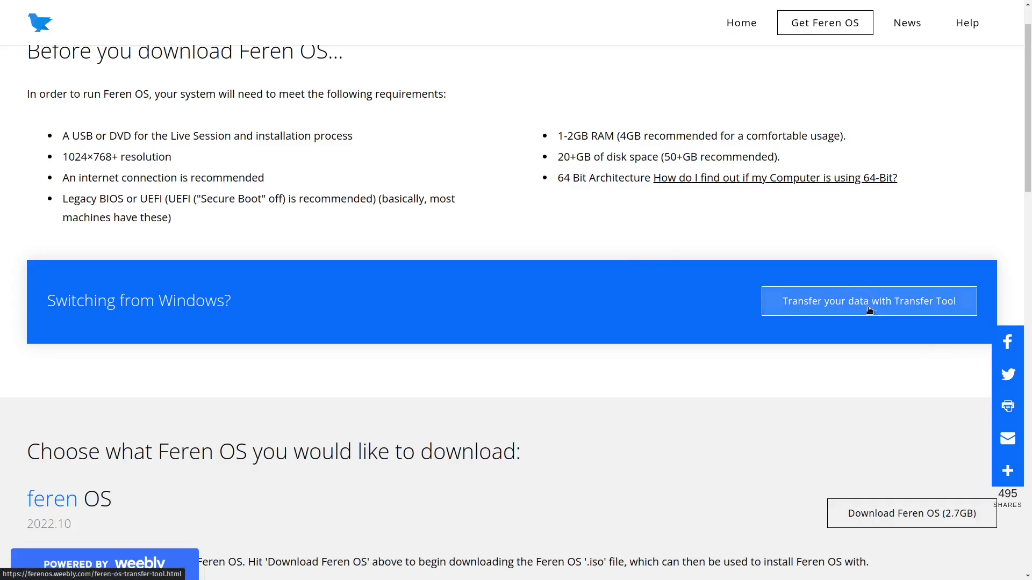
{"action": "scroll", "coordinate": [735, 218], "scroll_direction": "down", "scroll_amount": 3}
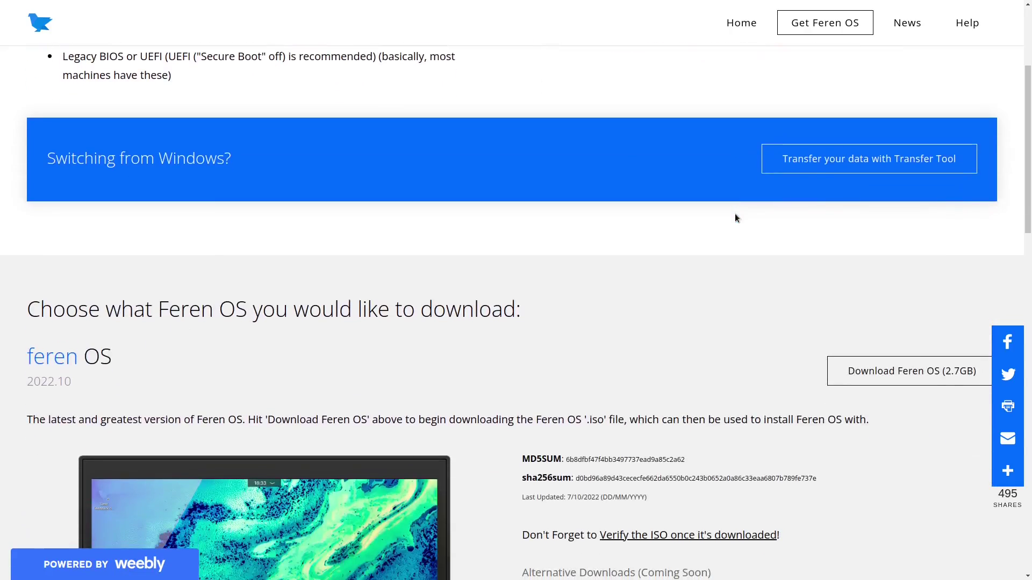
{"action": "scroll", "coordinate": [735, 217], "scroll_direction": "down", "scroll_amount": 3}
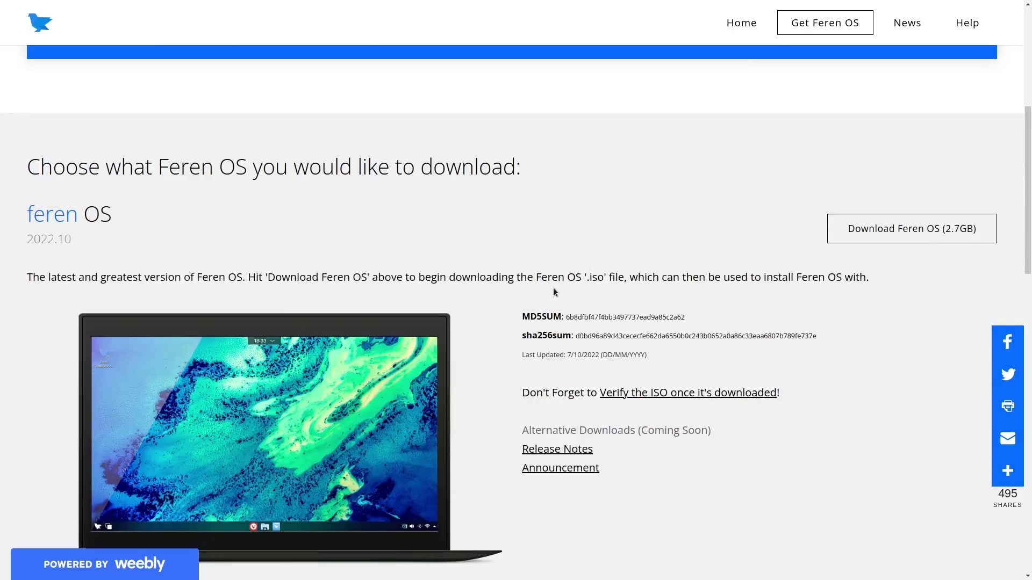
{"action": "scroll", "coordinate": [573, 252], "scroll_direction": "down", "scroll_amount": 4}
{"action": "scroll", "coordinate": [571, 252], "scroll_direction": "down", "scroll_amount": 7}
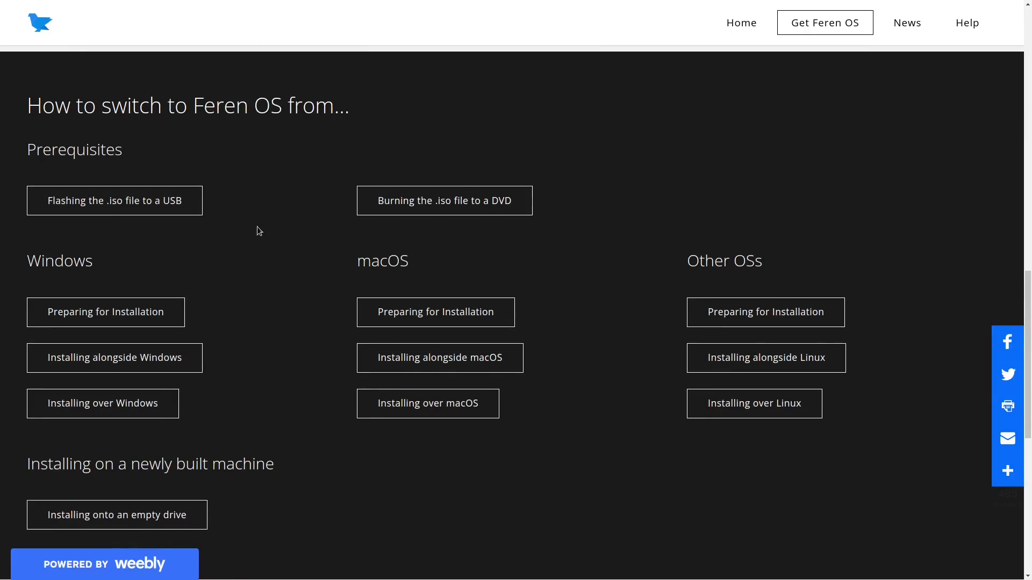
{"action": "scroll", "coordinate": [226, 226], "scroll_direction": "down", "scroll_amount": 2}
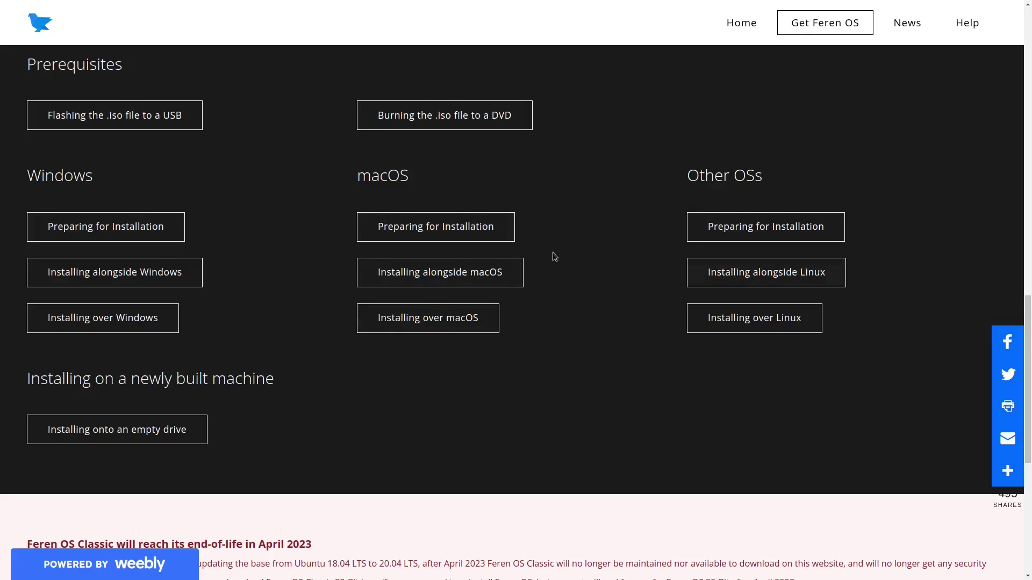
{"action": "scroll", "coordinate": [440, 209], "scroll_direction": "down", "scroll_amount": 2}
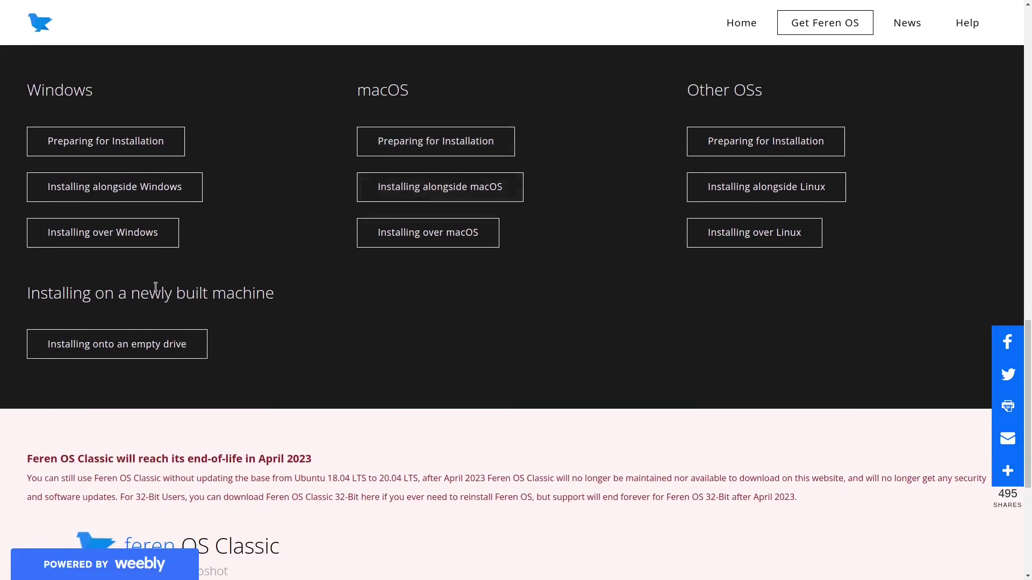
{"action": "scroll", "coordinate": [469, 285], "scroll_direction": "up", "scroll_amount": 8}
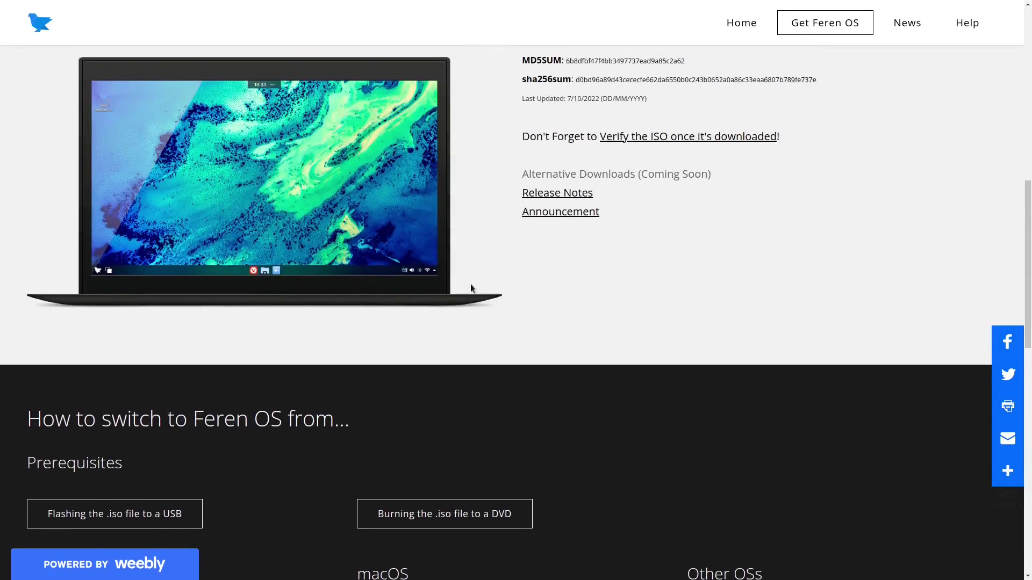
{"action": "scroll", "coordinate": [471, 288], "scroll_direction": "up", "scroll_amount": 10}
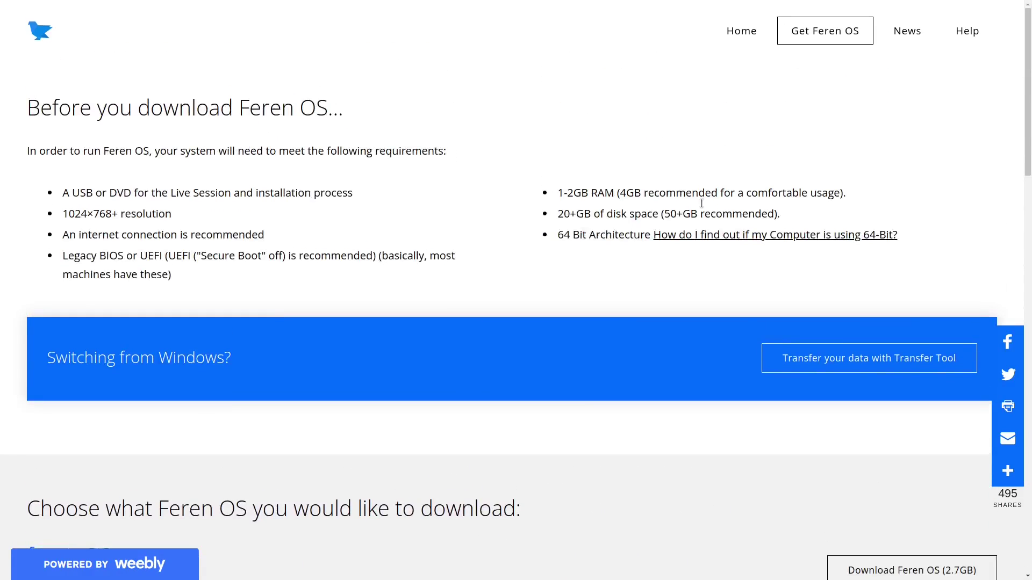
{"action": "left_click", "coordinate": [739, 34]}
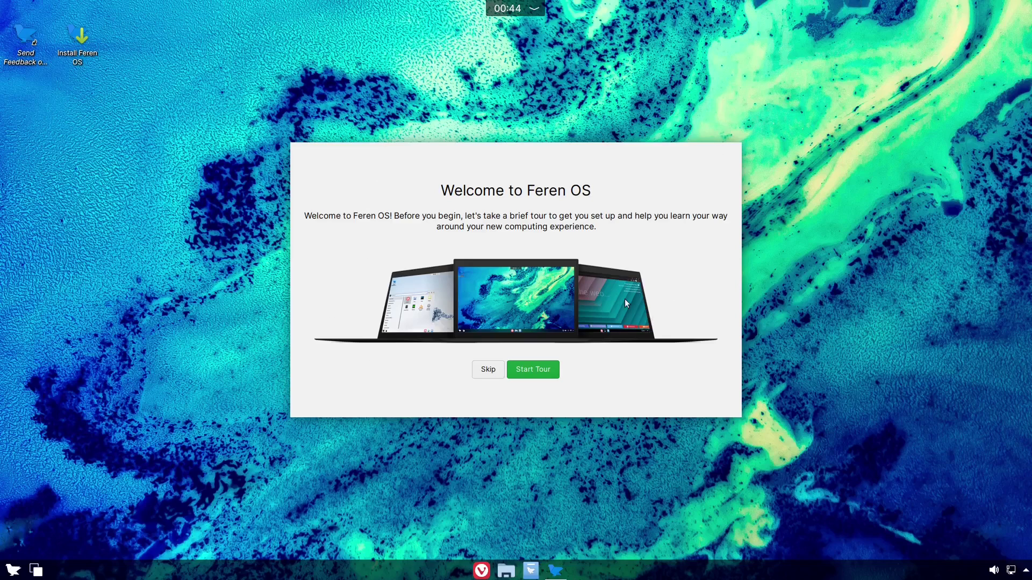
Start the welcome tour to see the virtual-machine changes notice about the XRender compositor
{"action": "left_click", "coordinate": [541, 369]}
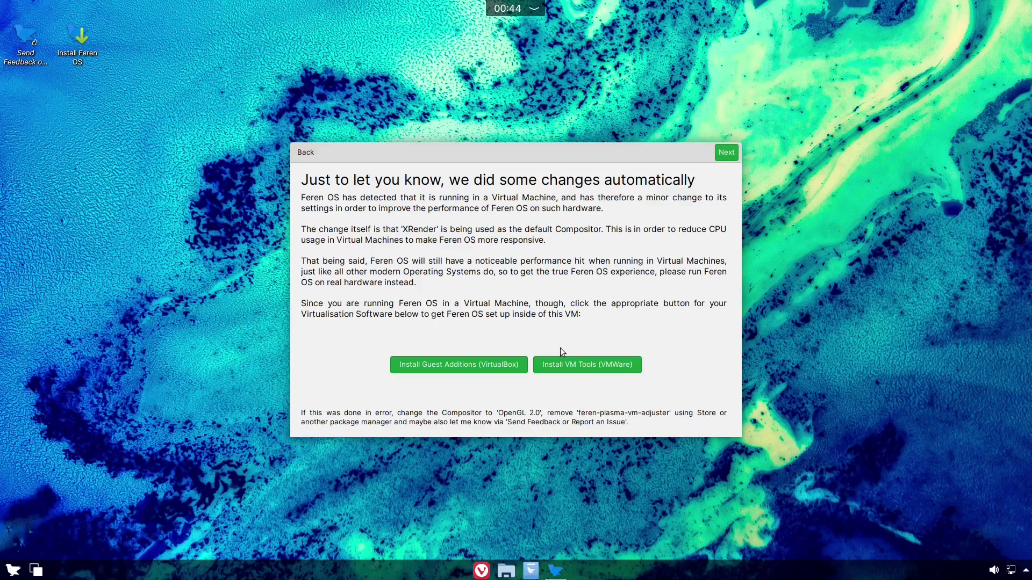
Advance the tour to the 'Transfer files from Microsoft Windows' page
{"action": "left_click", "coordinate": [726, 153]}
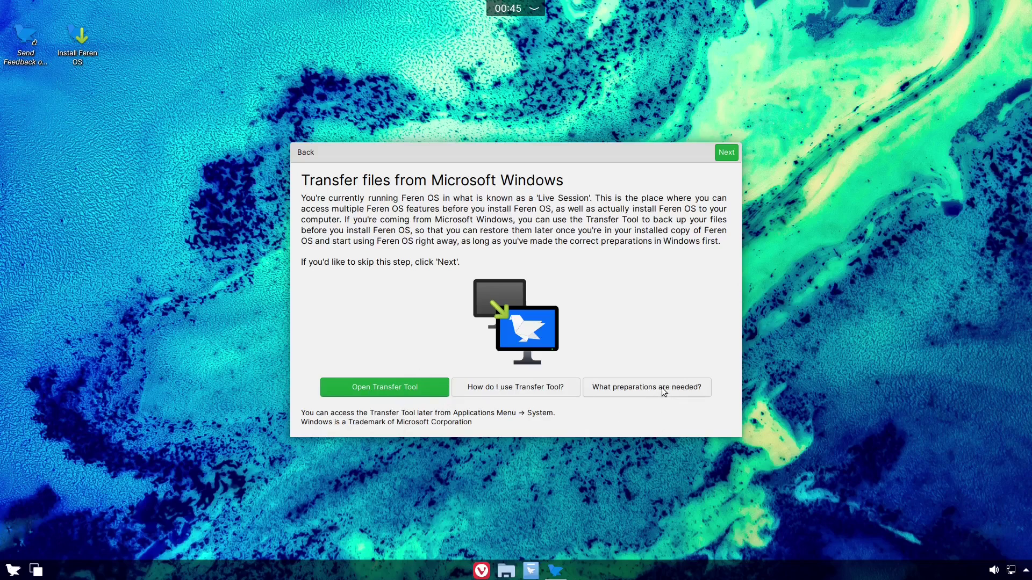
Read the Transfer Tool backup guide in Vivaldi, then close the browser
{"action": "left_click", "coordinate": [551, 388]}
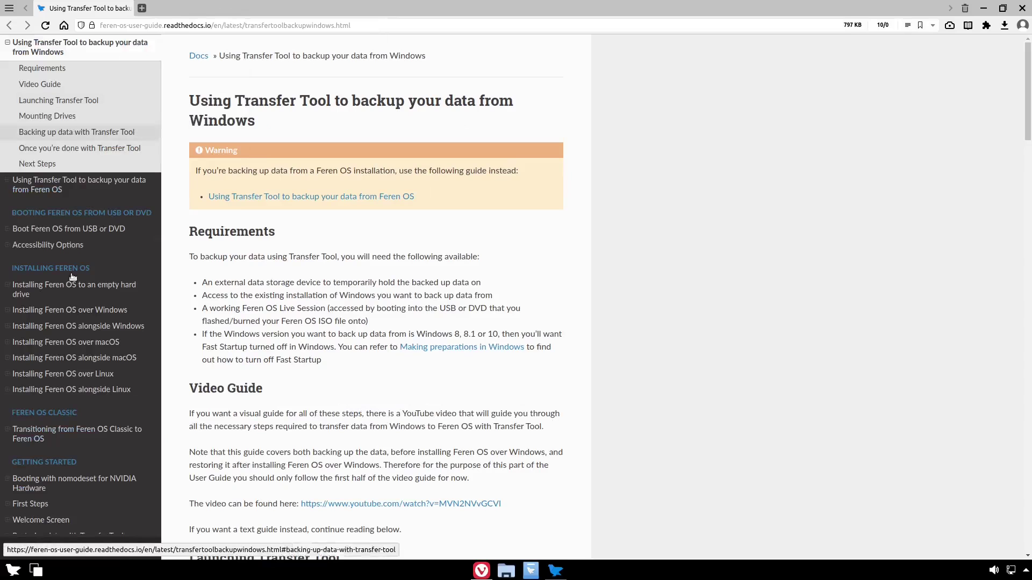
{"action": "scroll", "coordinate": [354, 187], "scroll_direction": "down", "scroll_amount": 6}
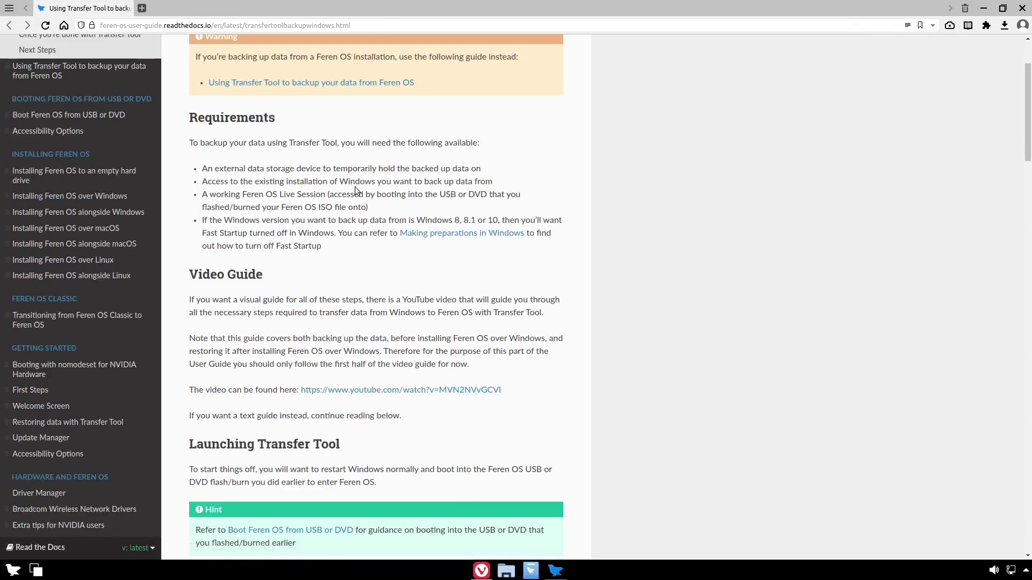
{"action": "scroll", "coordinate": [357, 199], "scroll_direction": "down", "scroll_amount": 3}
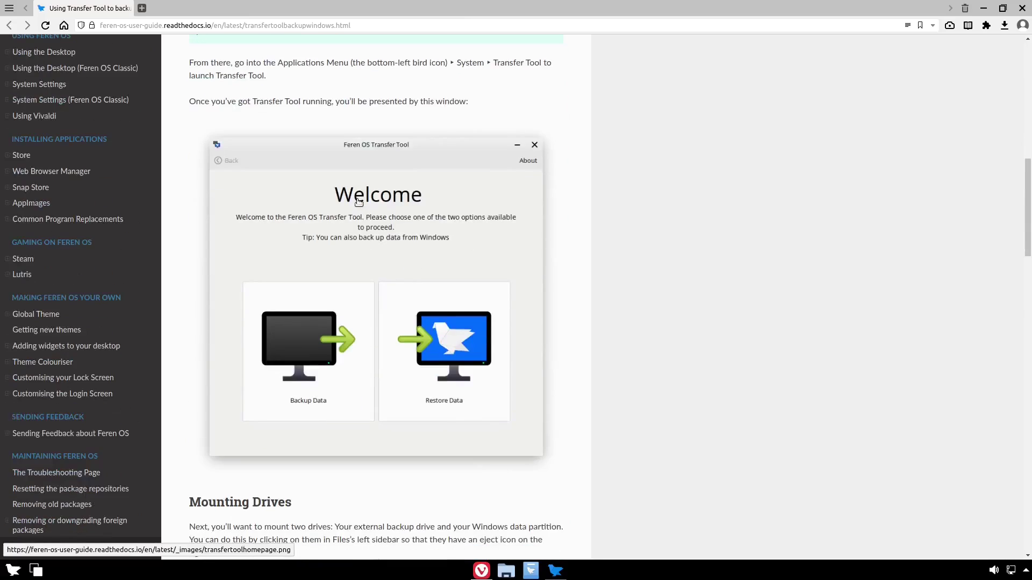
{"action": "scroll", "coordinate": [357, 199], "scroll_direction": "up", "scroll_amount": 9}
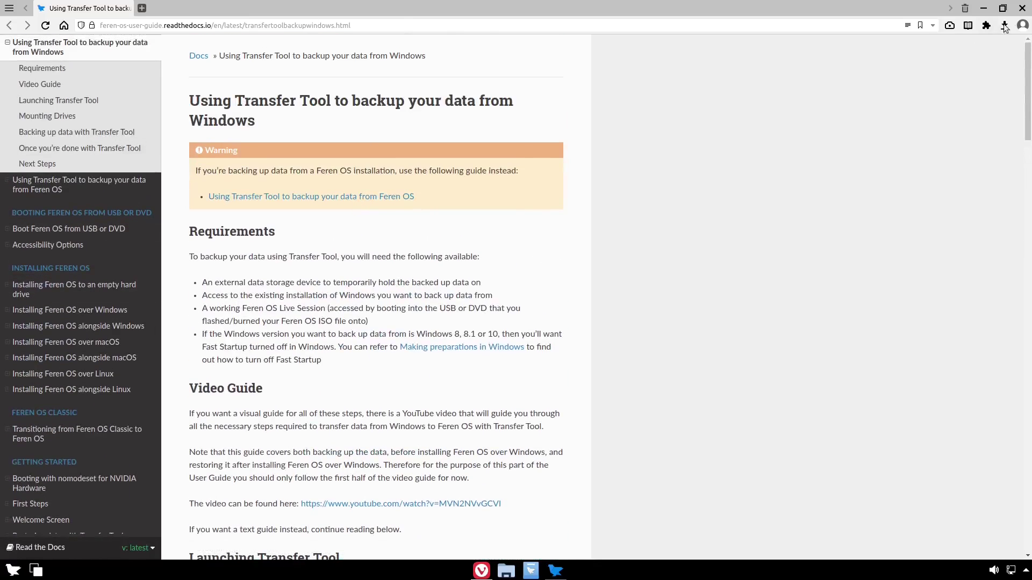
{"action": "left_click", "coordinate": [1022, 8]}
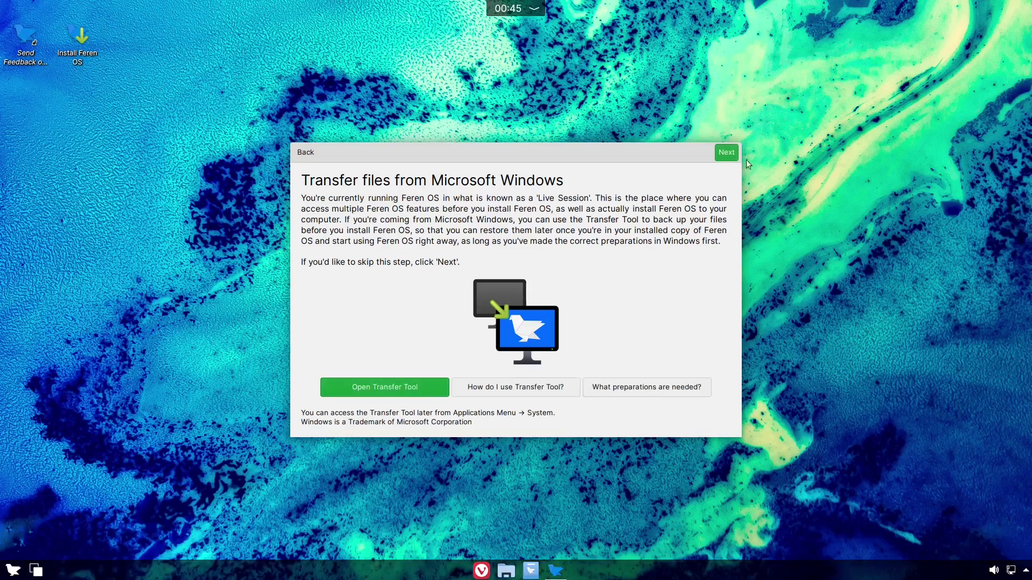
Continue past Transfer files, Start Installing and 3rd-Party Codecs without installing codecs, reaching Desktop Mode
{"action": "left_click", "coordinate": [730, 157]}
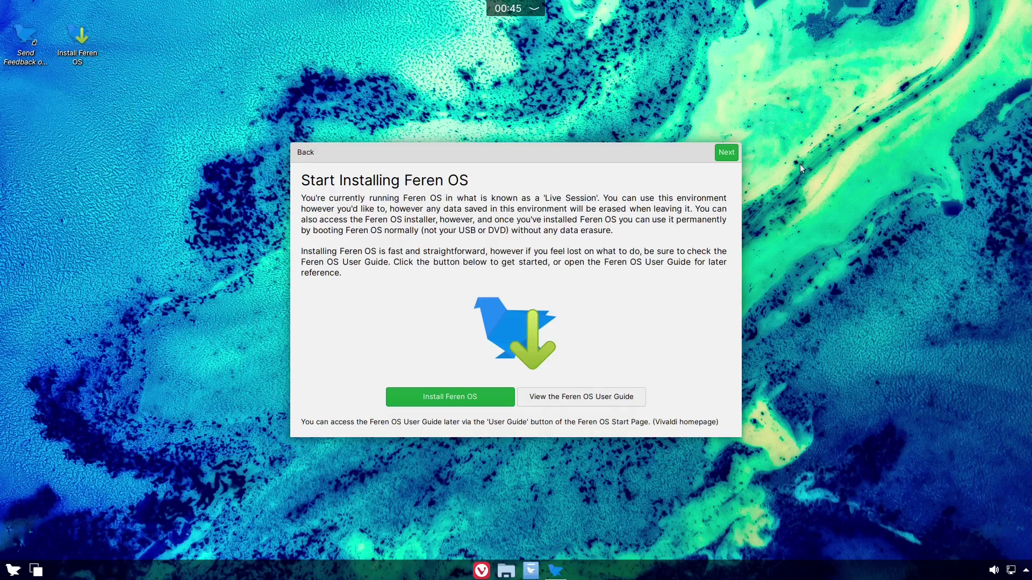
{"action": "left_click", "coordinate": [730, 155]}
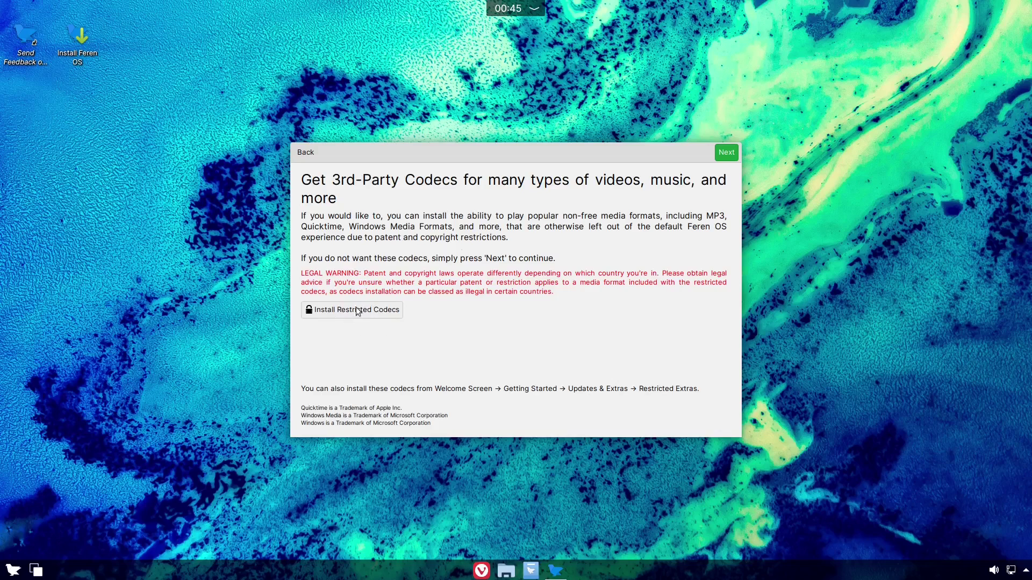
{"action": "left_click", "coordinate": [720, 159]}
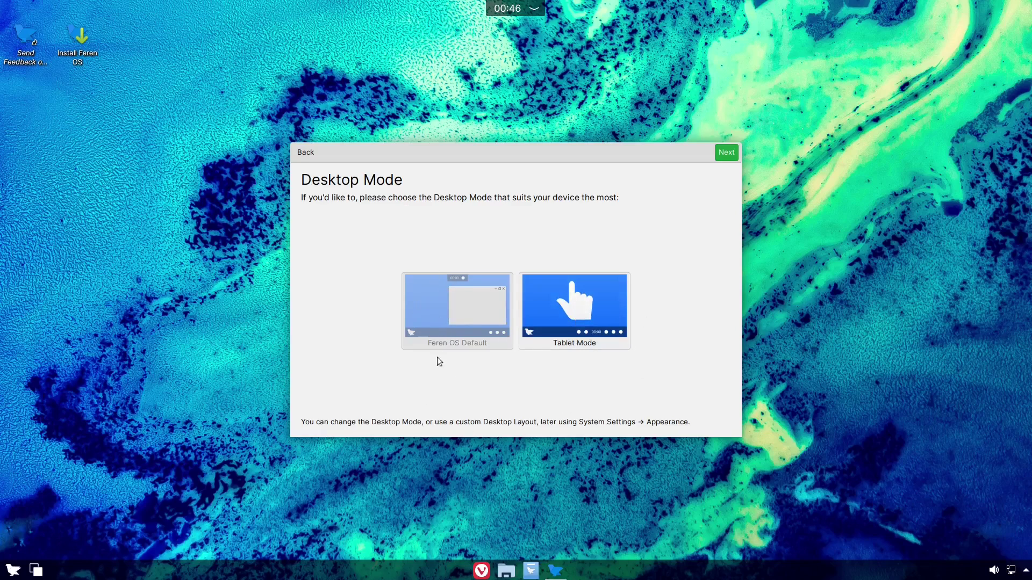
Go past Desktop Mode, trying the applications menu and minimising and restoring the tour window
{"action": "left_click", "coordinate": [725, 153]}
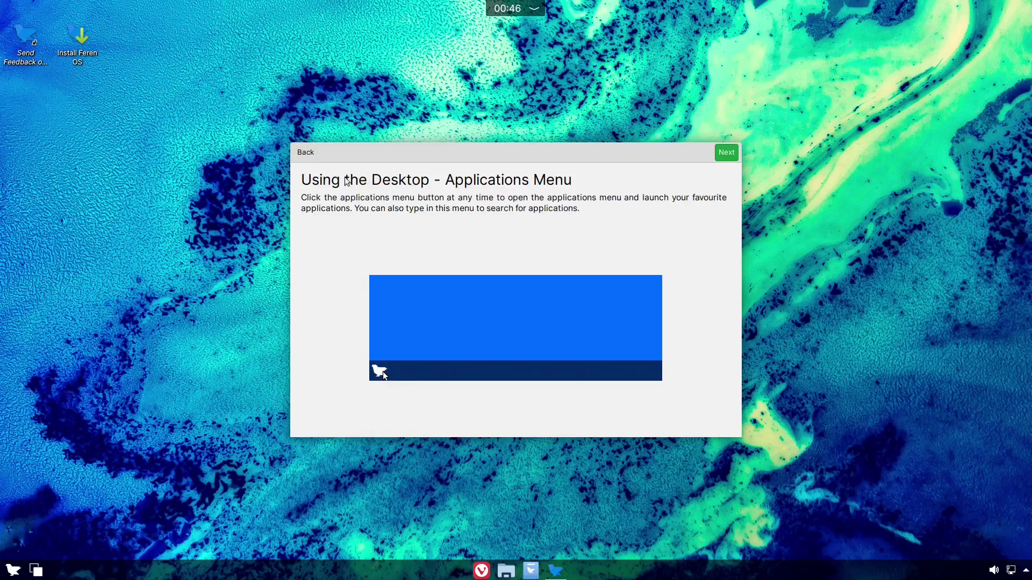
{"action": "left_click", "coordinate": [14, 570]}
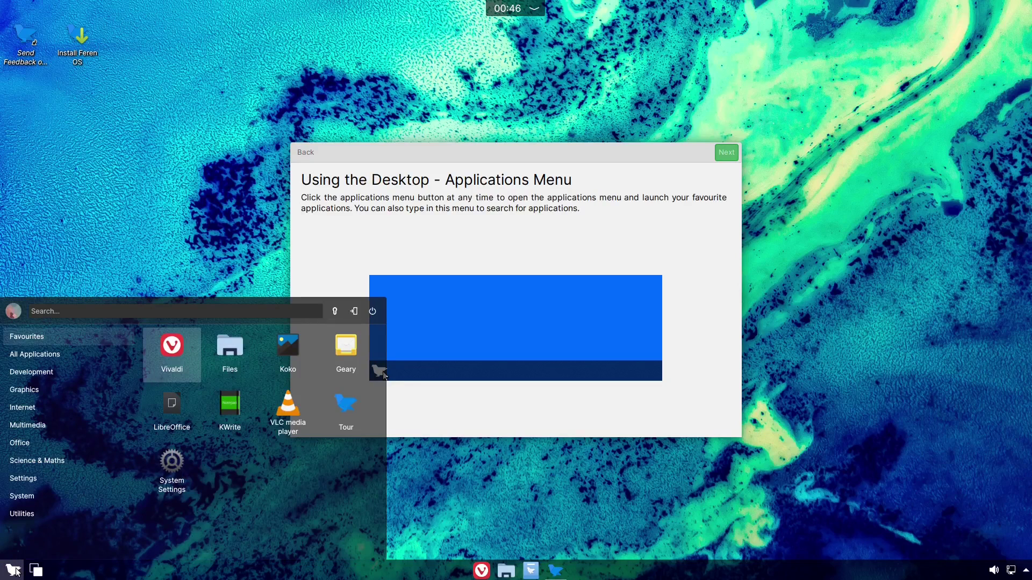
{"action": "left_click", "coordinate": [14, 571]}
{"action": "left_click", "coordinate": [723, 156]}
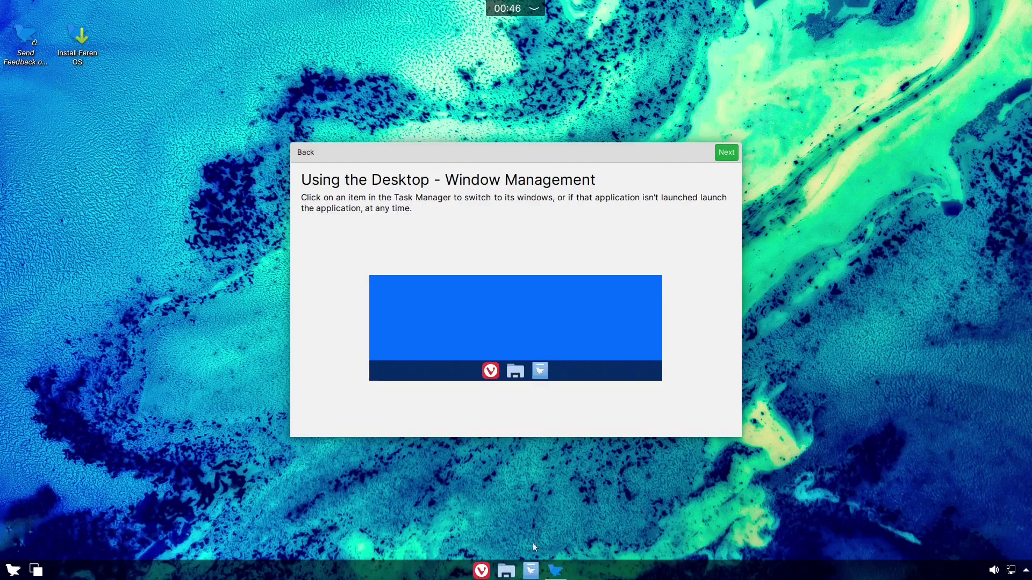
{"action": "left_click", "coordinate": [555, 572]}
{"action": "left_click", "coordinate": [555, 571]}
{"action": "left_click", "coordinate": [555, 571]}
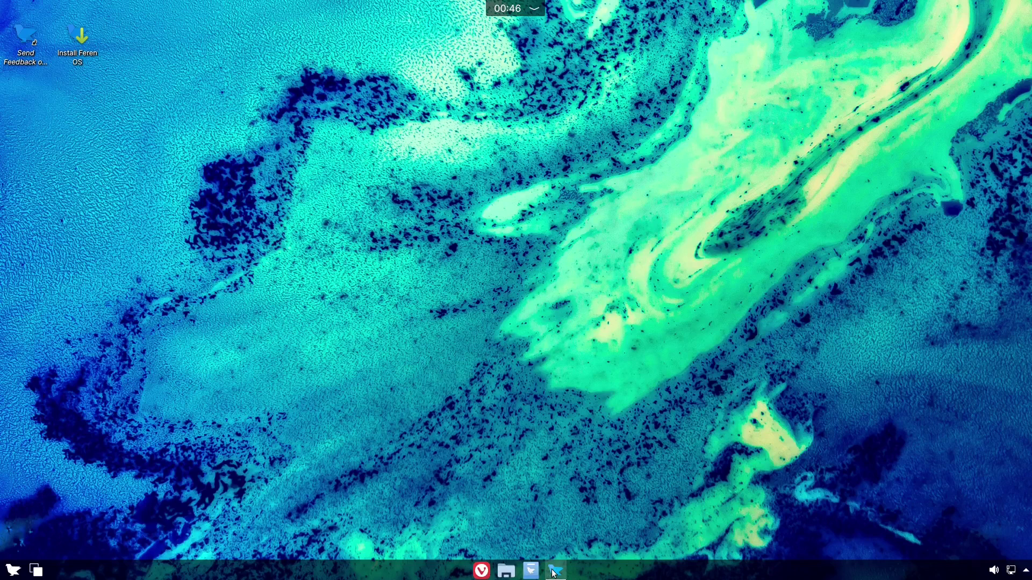
{"action": "left_click", "coordinate": [555, 571]}
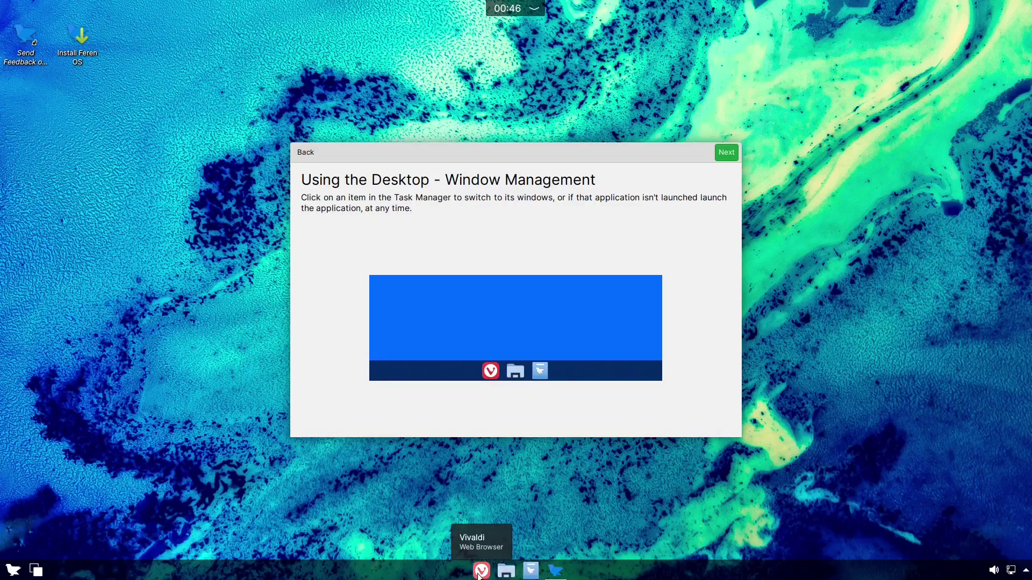
On the system tray and desktop search pages, try the notifications panel and a 'dolphin' search
{"action": "left_click", "coordinate": [727, 156]}
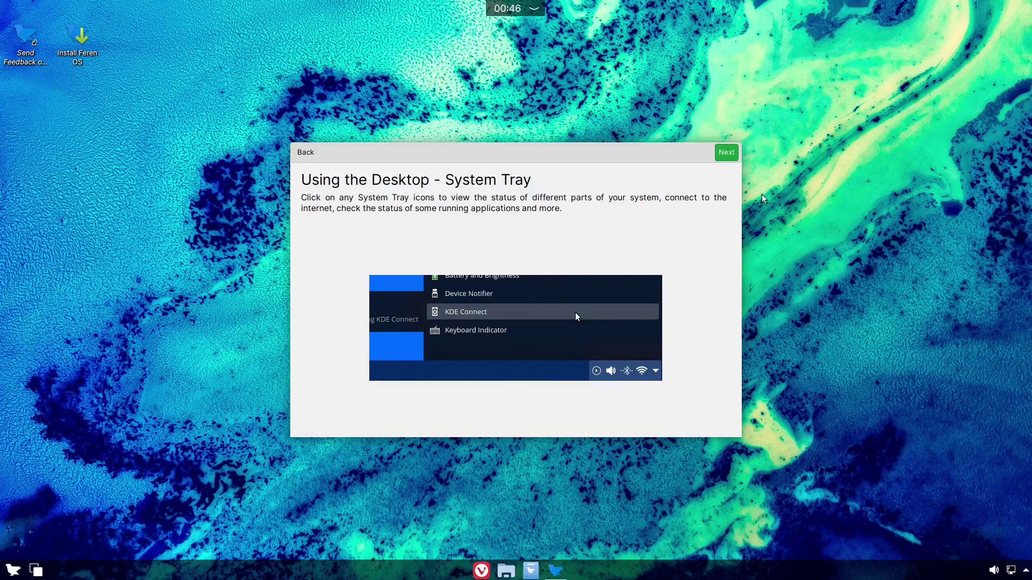
{"action": "left_click", "coordinate": [1025, 571]}
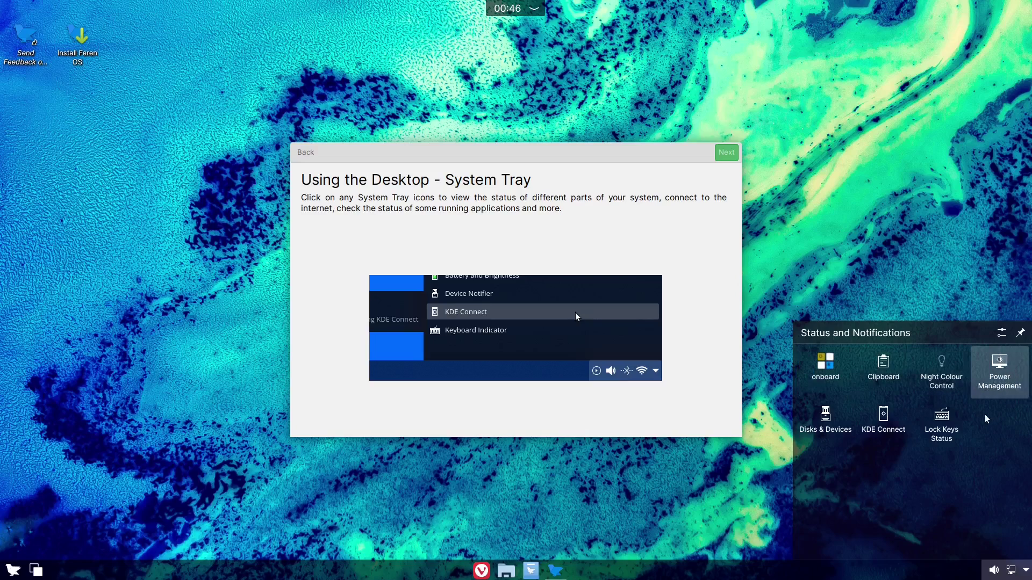
{"action": "left_click", "coordinate": [925, 204]}
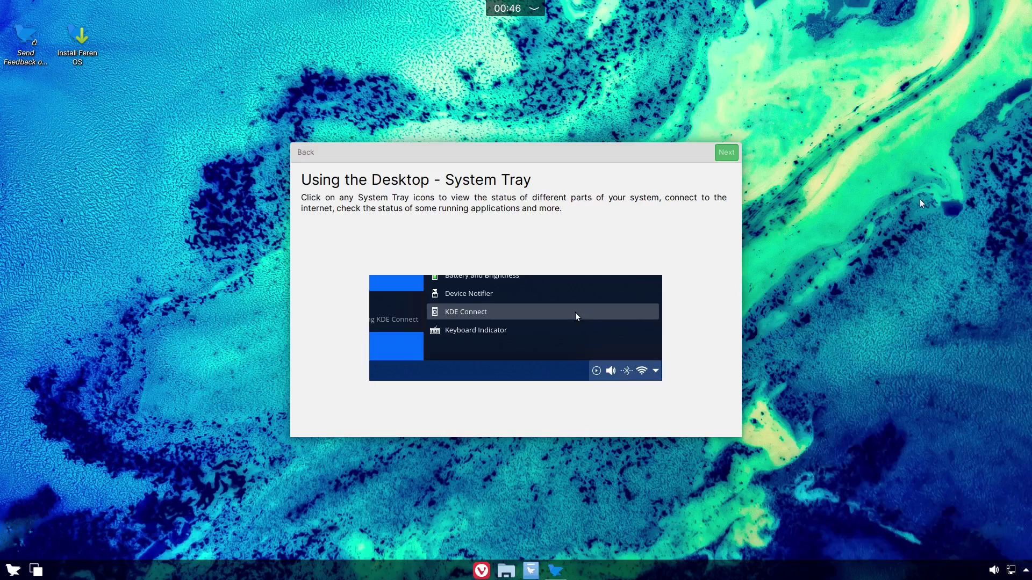
{"action": "left_click", "coordinate": [723, 154]}
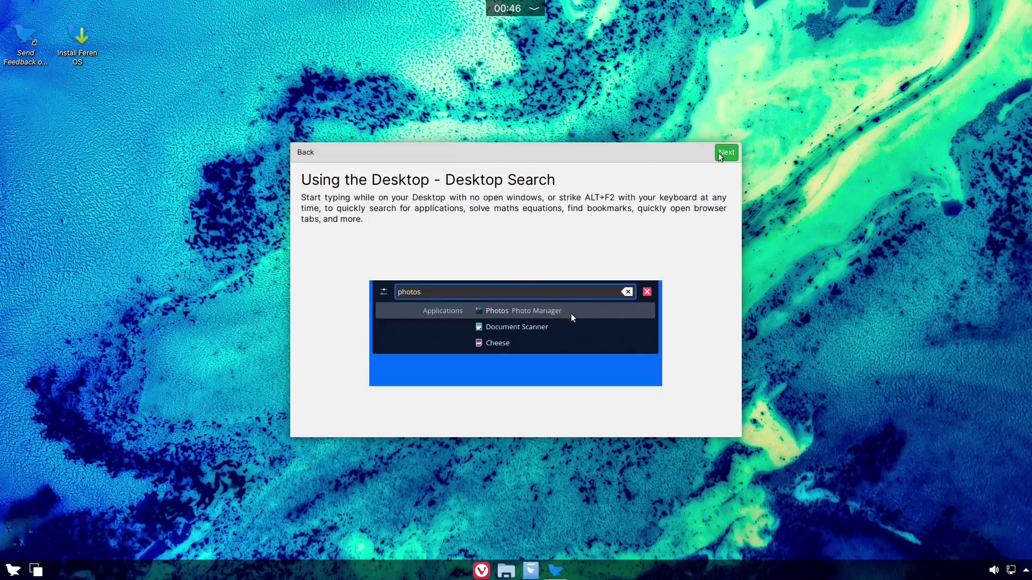
{"action": "left_click", "coordinate": [536, 80]}
{"action": "type", "text": "dolphin"}
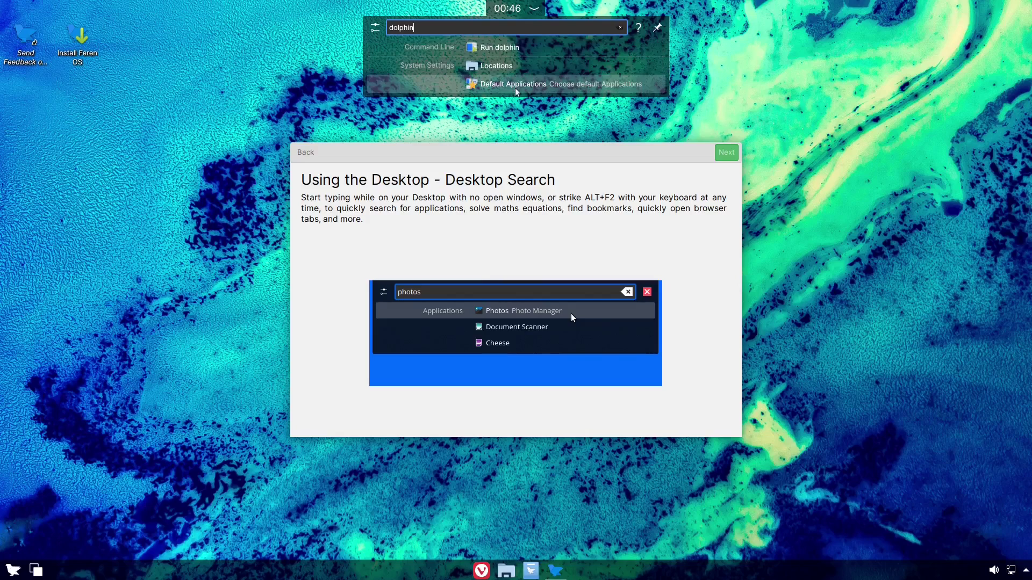
{"action": "left_click", "coordinate": [791, 82]}
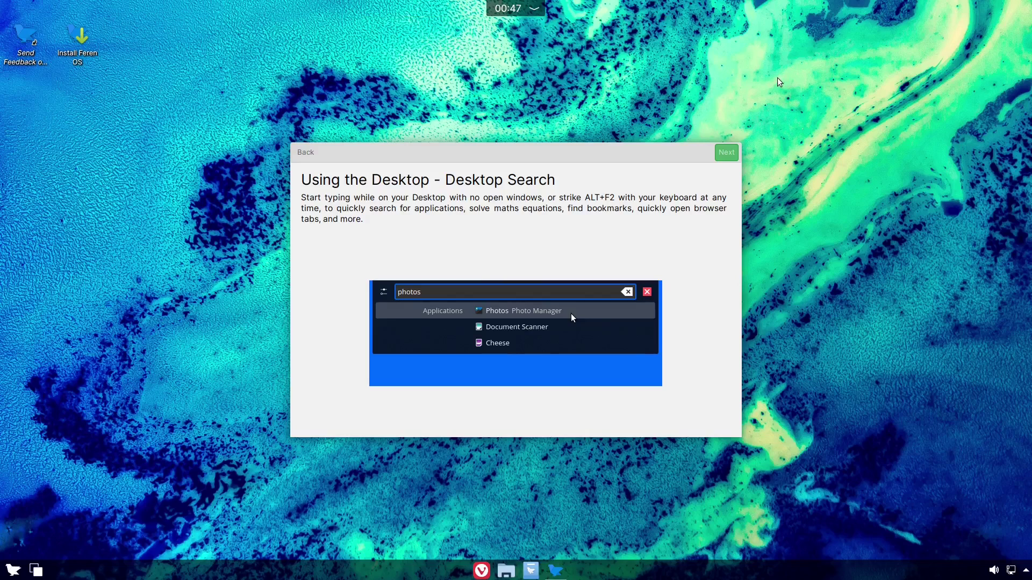
Skip past the Store page and choose the Dark theme mode
{"action": "left_click", "coordinate": [726, 155]}
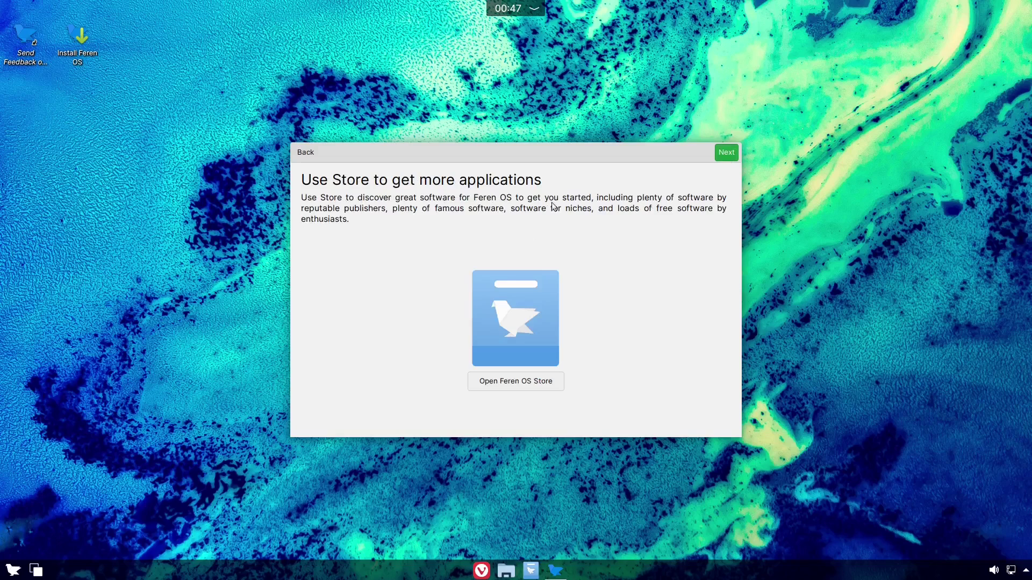
{"action": "left_click", "coordinate": [726, 154]}
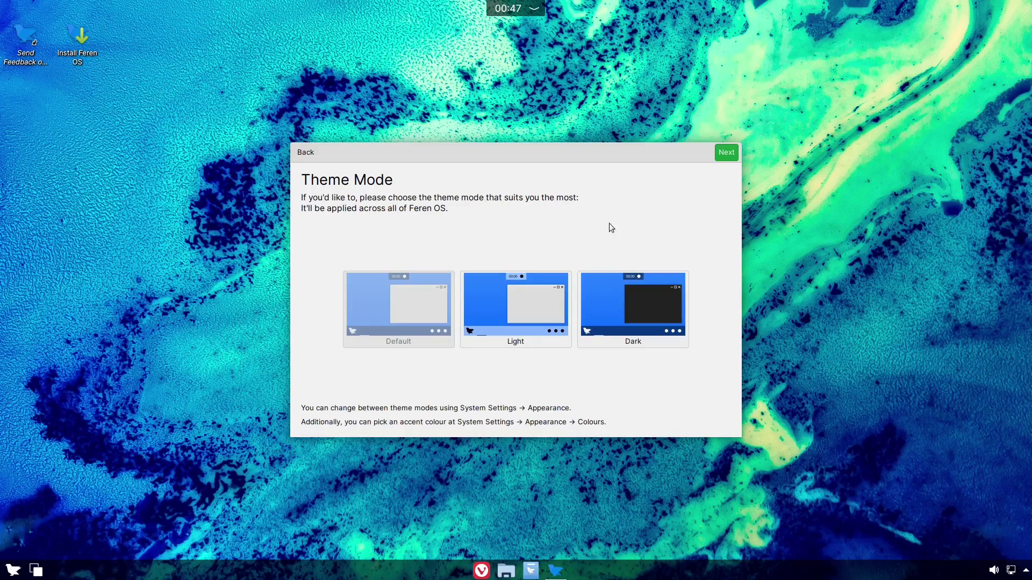
{"action": "left_click", "coordinate": [627, 320]}
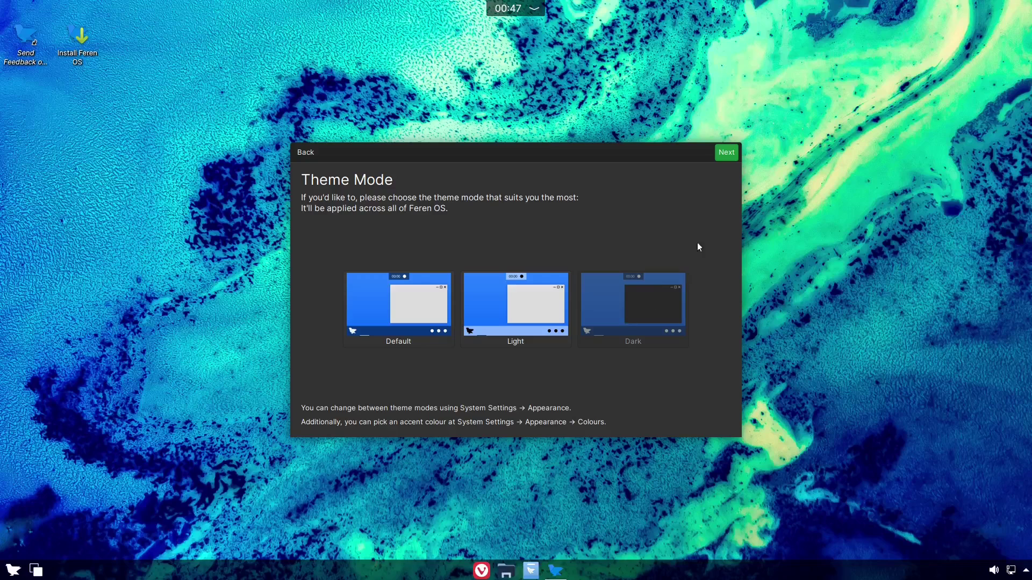
Go through the KDE Connect and night colour pages to All Done and close the tour
{"action": "left_click", "coordinate": [729, 159]}
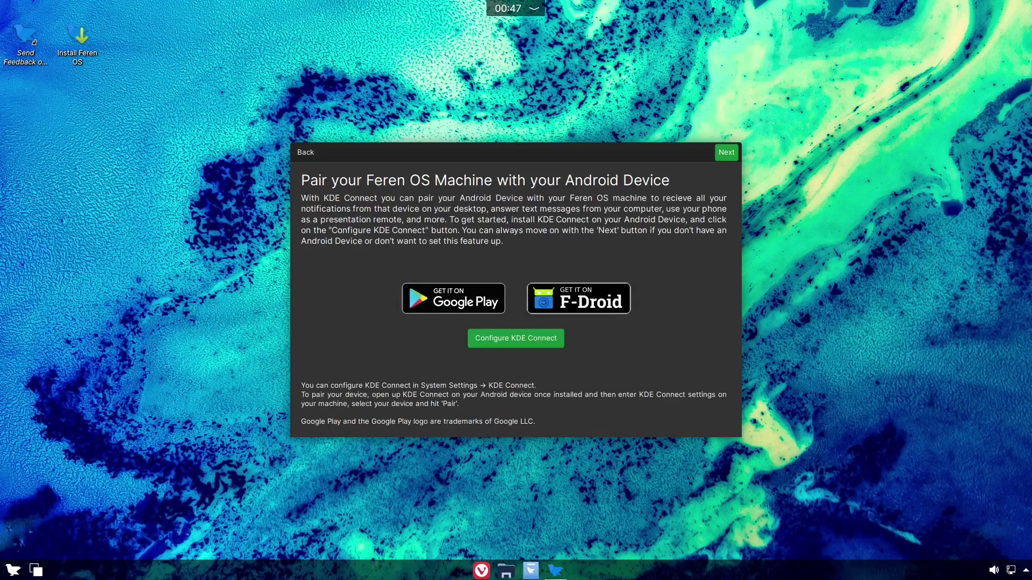
{"action": "left_click", "coordinate": [1026, 570]}
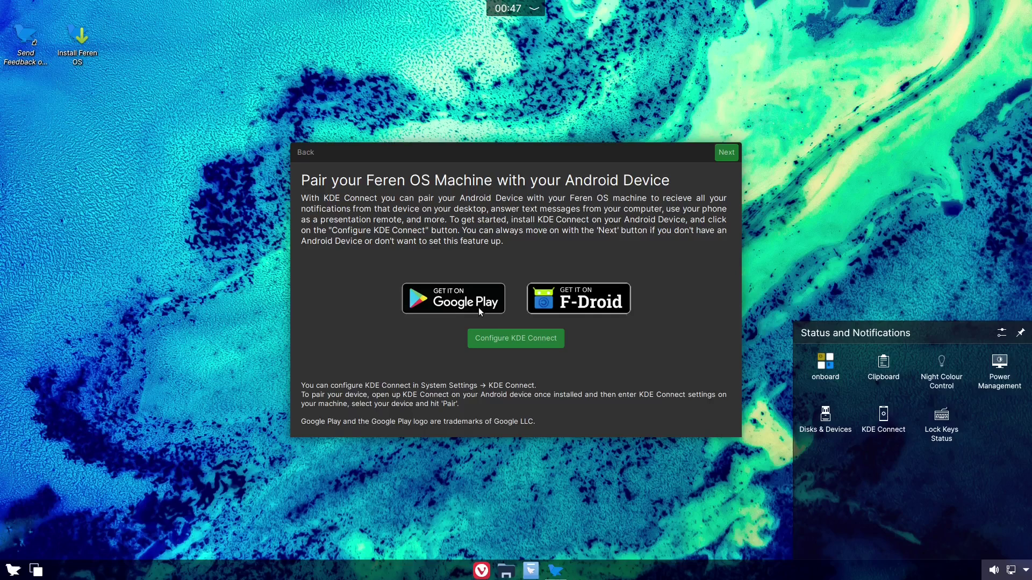
{"action": "left_click", "coordinate": [726, 152]}
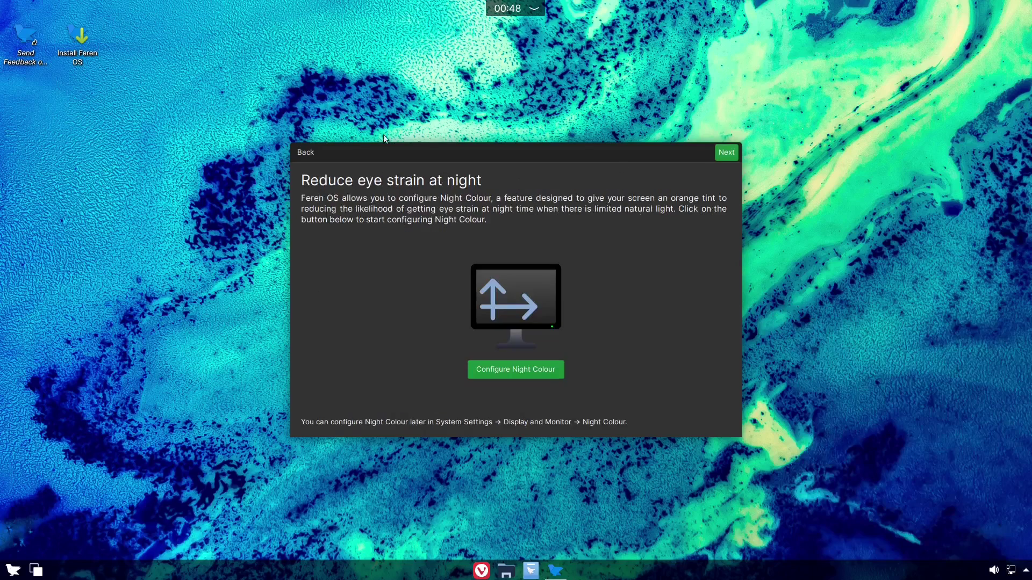
{"action": "left_click", "coordinate": [728, 156]}
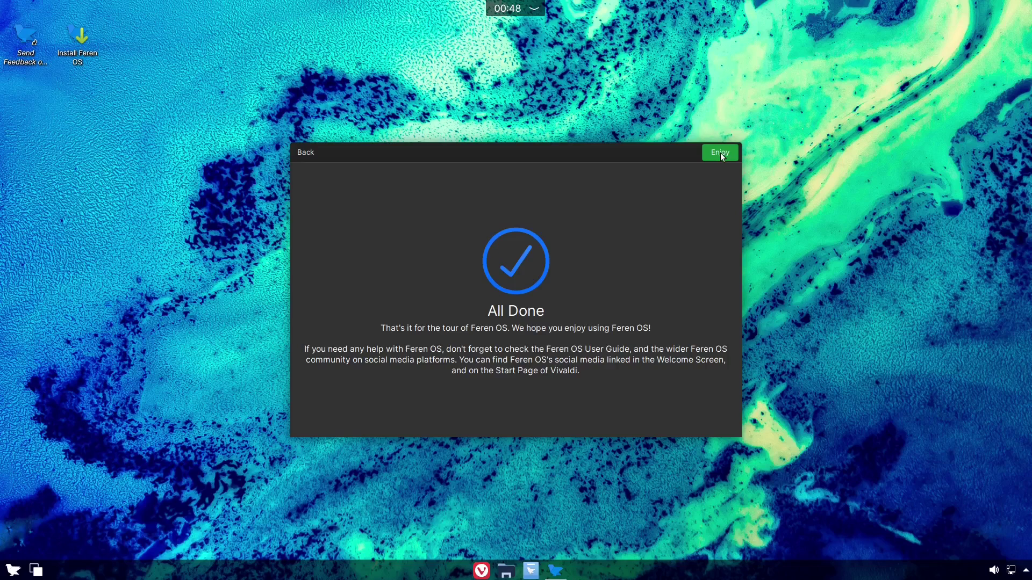
{"action": "left_click", "coordinate": [723, 156]}
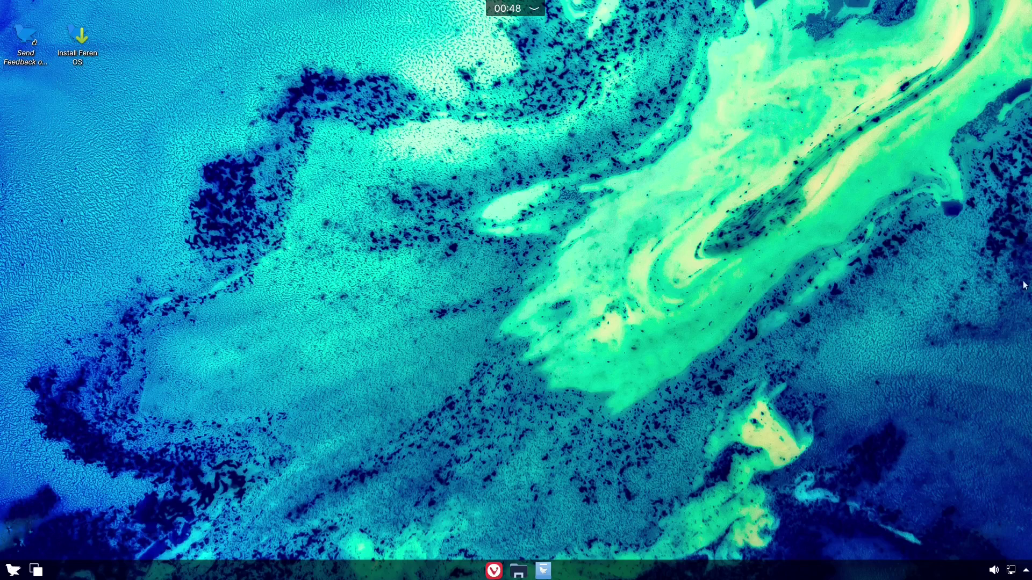
Open and close the system tray panel and the applications menu
{"action": "left_click", "coordinate": [1025, 574]}
{"action": "left_click", "coordinate": [1025, 574]}
{"action": "scroll", "coordinate": [994, 573], "scroll_direction": "up", "scroll_amount": 1}
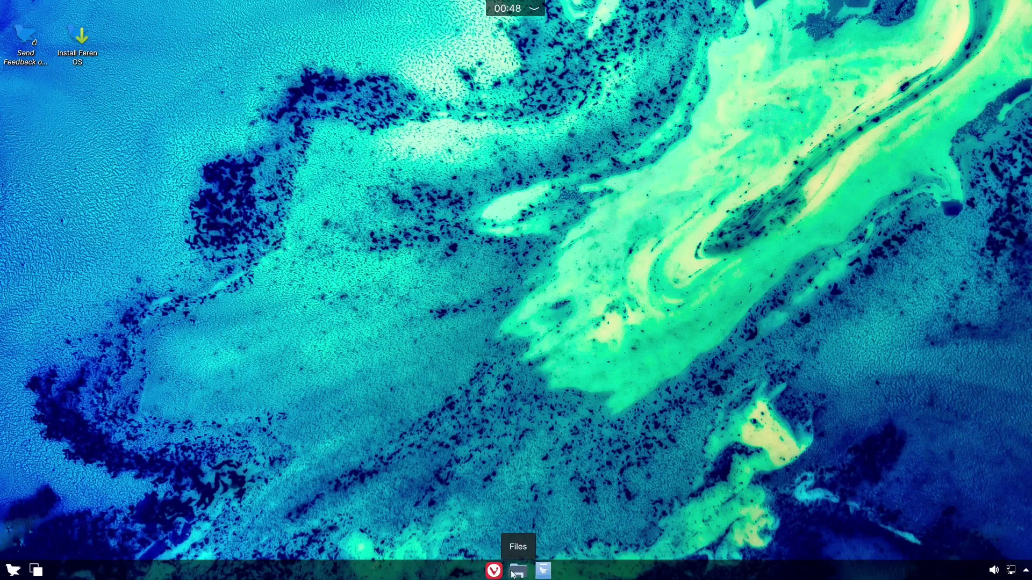
{"action": "left_click", "coordinate": [14, 571]}
{"action": "left_click", "coordinate": [15, 572]}
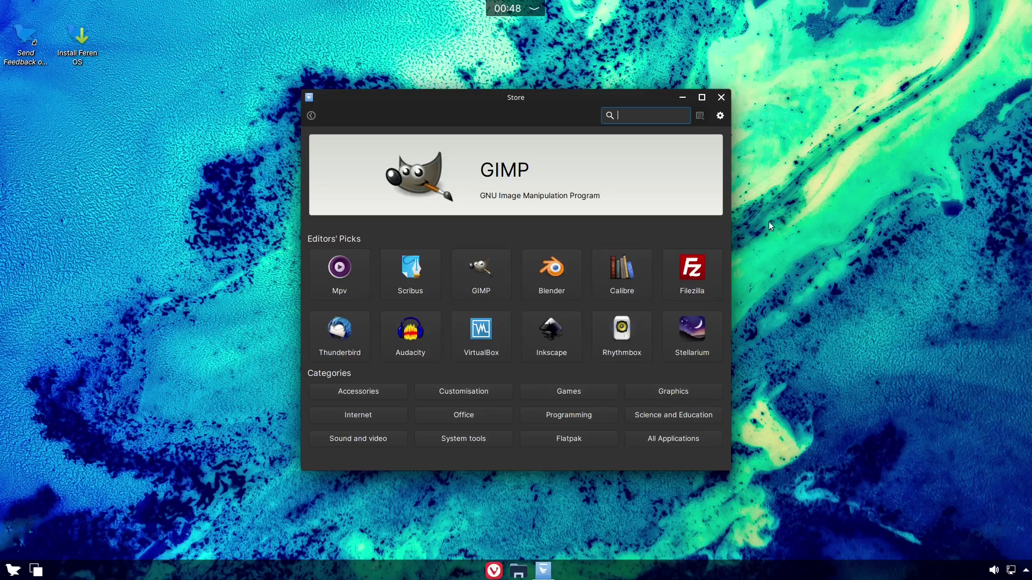
Maximise the Store and view Blender's page (2.82.a+dfsg-1, 77.9 MB, 4.7 rating) and its reviews
{"action": "left_click", "coordinate": [702, 98]}
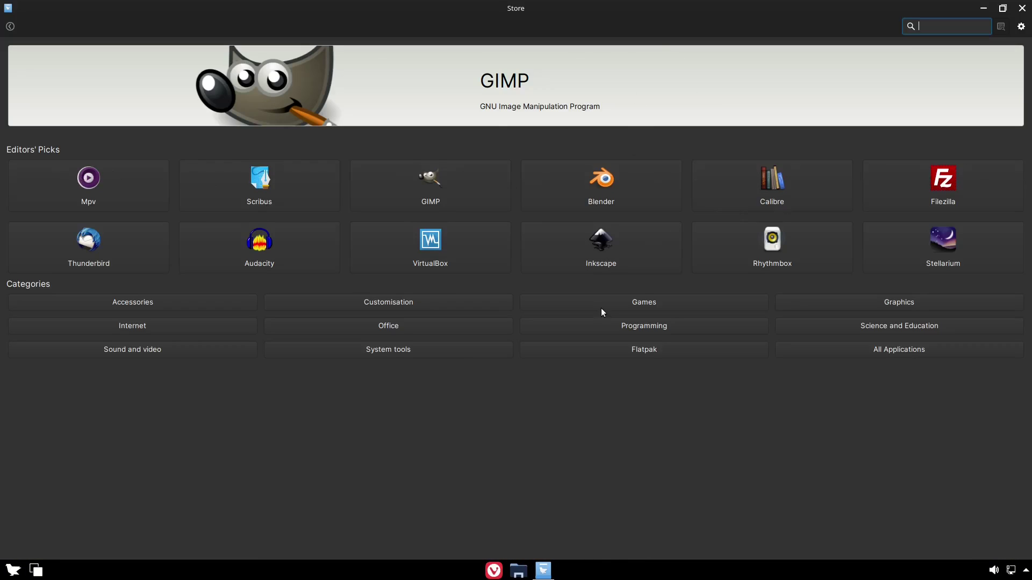
{"action": "left_click", "coordinate": [602, 173]}
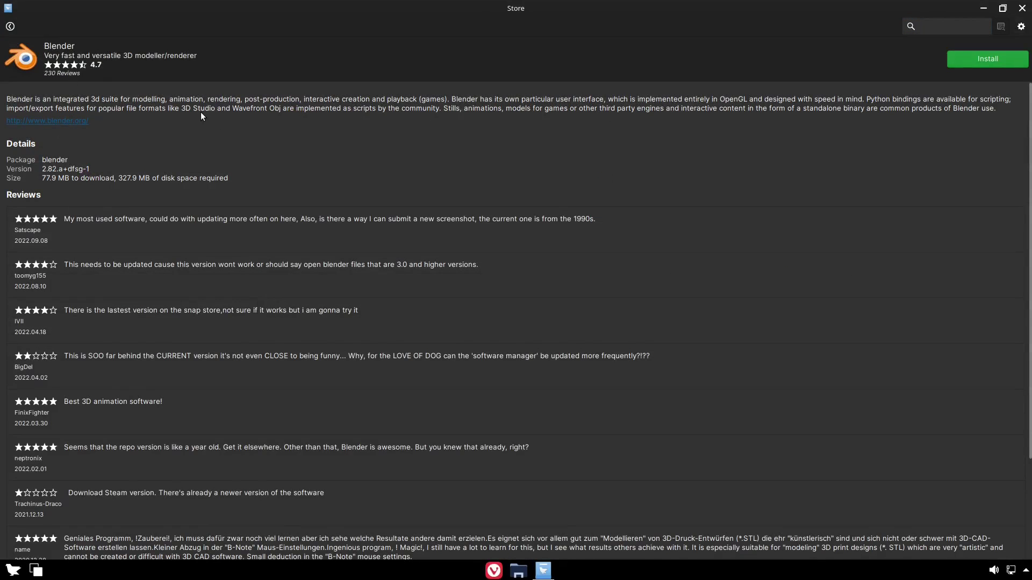
{"action": "scroll", "coordinate": [153, 384], "scroll_direction": "down", "scroll_amount": 3}
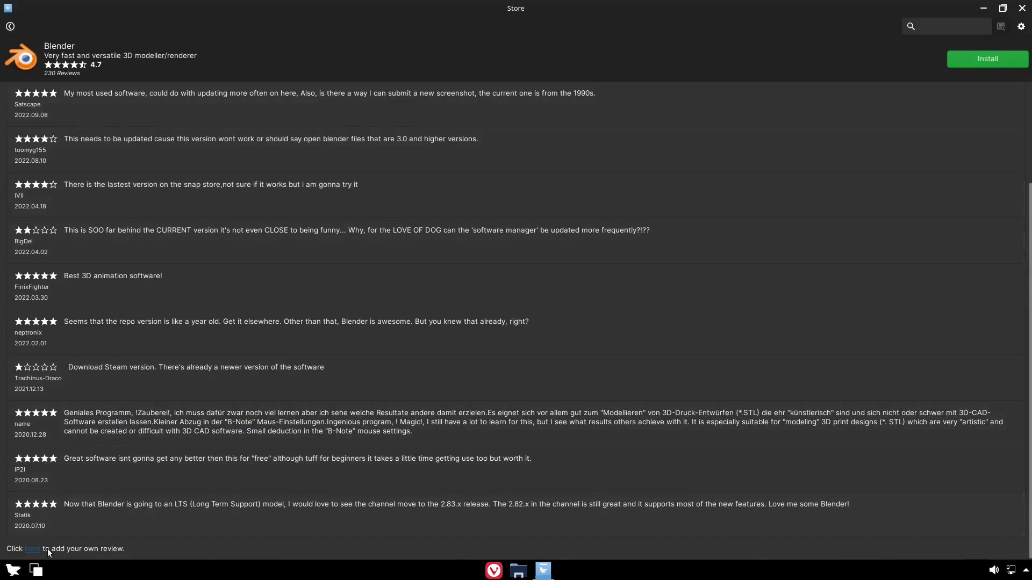
{"action": "scroll", "coordinate": [356, 369], "scroll_direction": "up", "scroll_amount": 3}
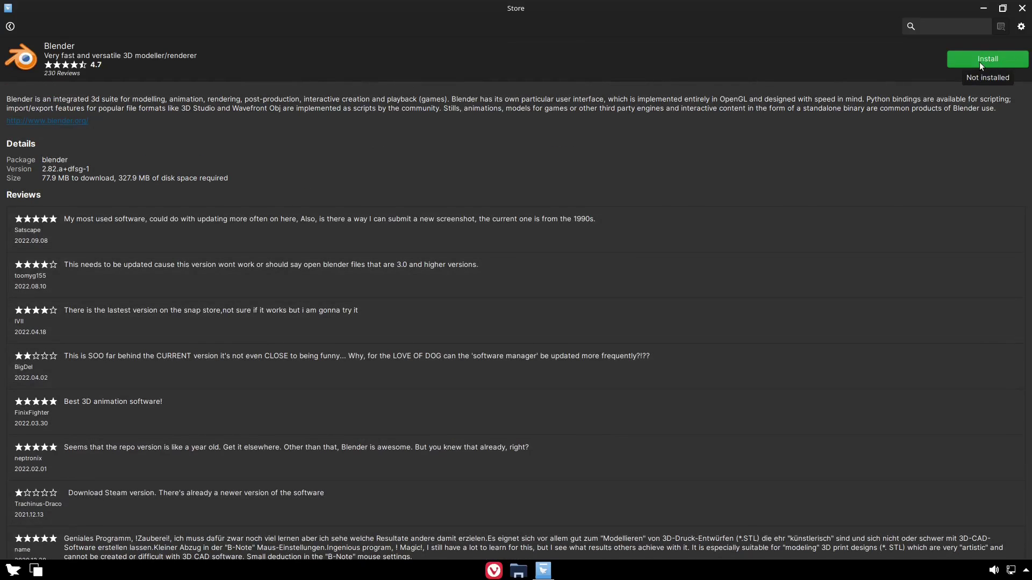
Search the Store for 'obs-studio' and view the OBS Studio Flatpak listing
{"action": "left_click", "coordinate": [9, 26]}
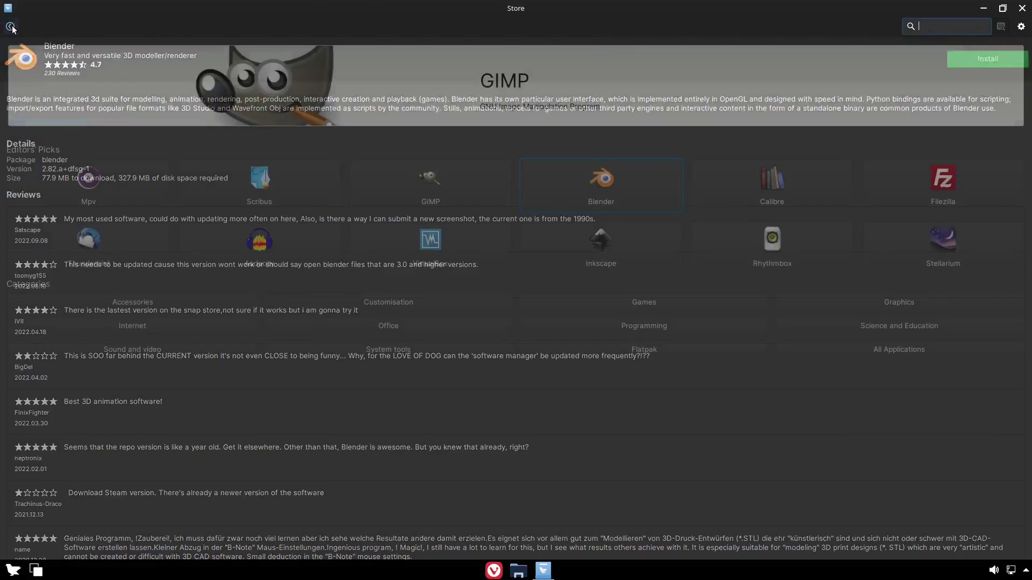
{"action": "left_click", "coordinate": [937, 24]}
{"action": "type", "text": "obs-s"}
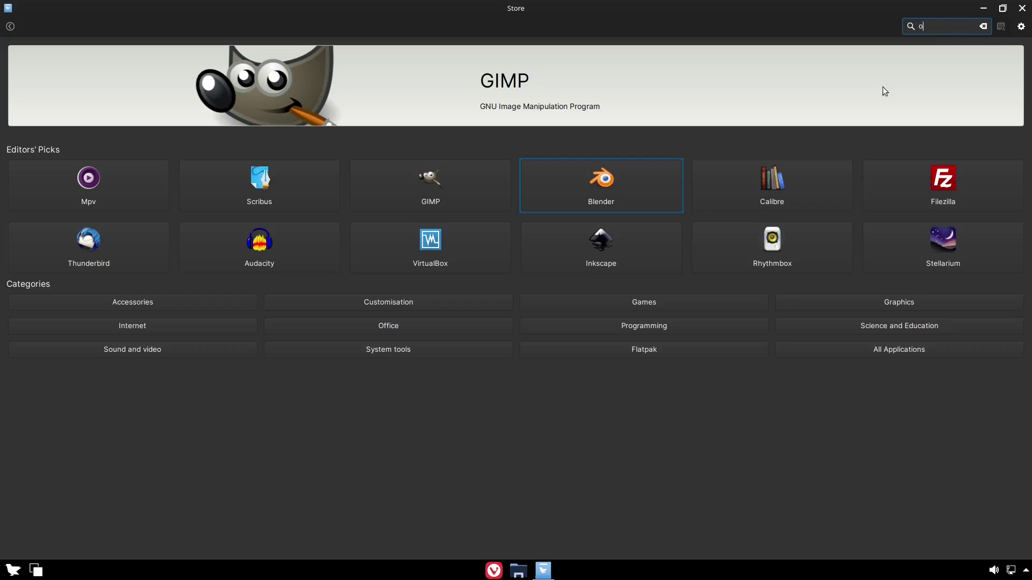
{"action": "type", "text": "tudio"}
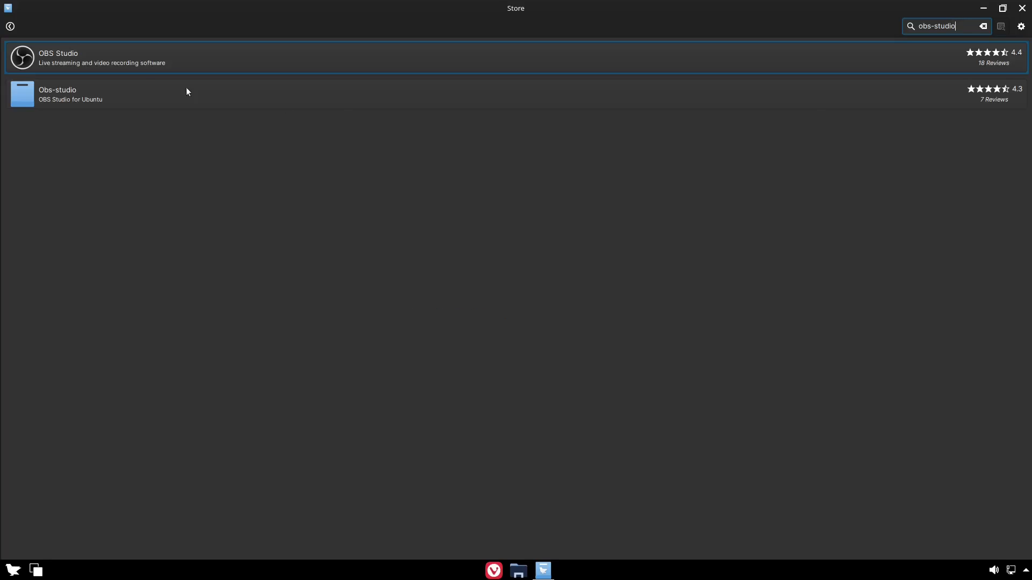
{"action": "left_click", "coordinate": [115, 59]}
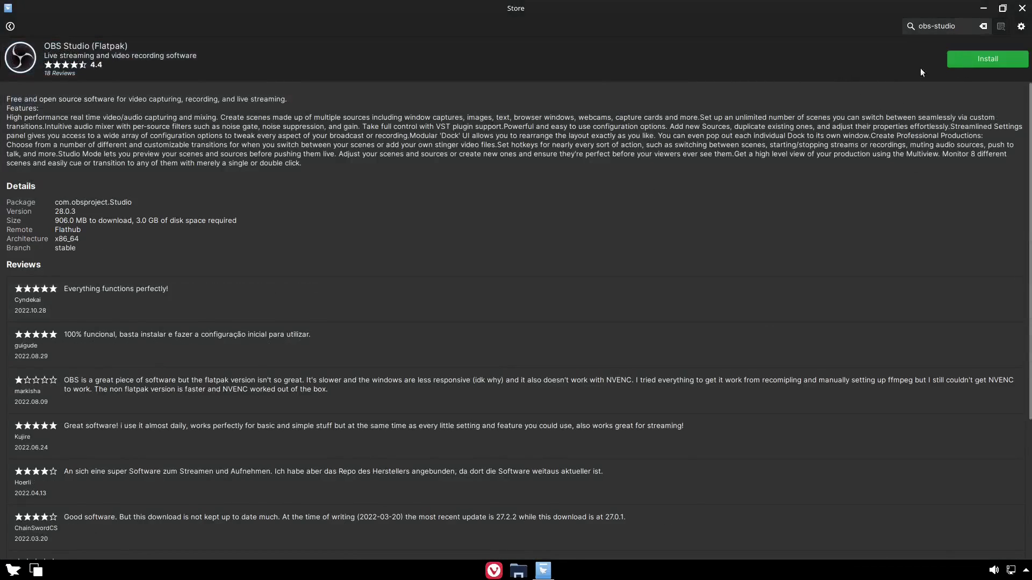
Go back to the Store home page, restore the window size and close the Store
{"action": "left_click", "coordinate": [10, 27]}
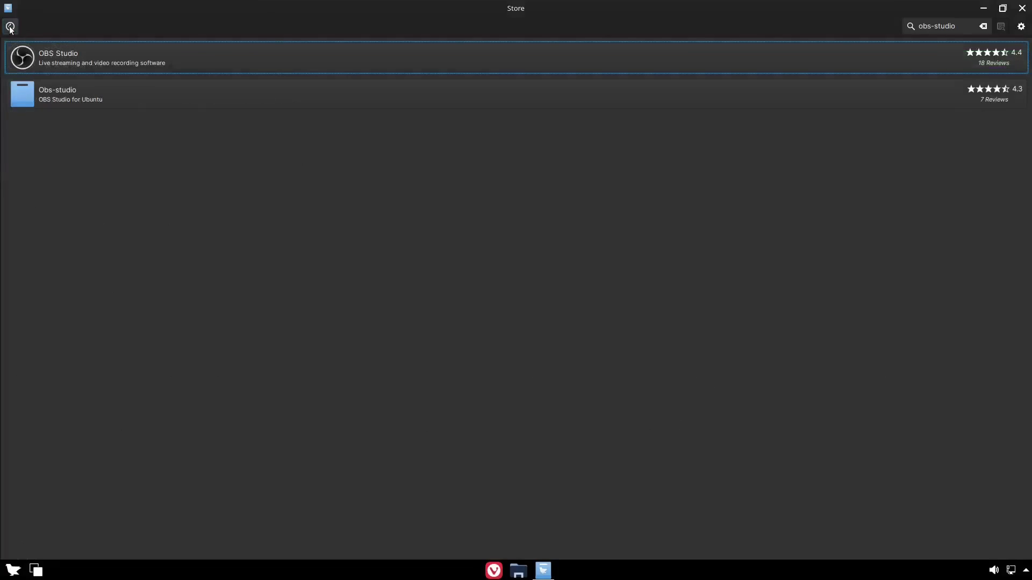
{"action": "left_click", "coordinate": [10, 27]}
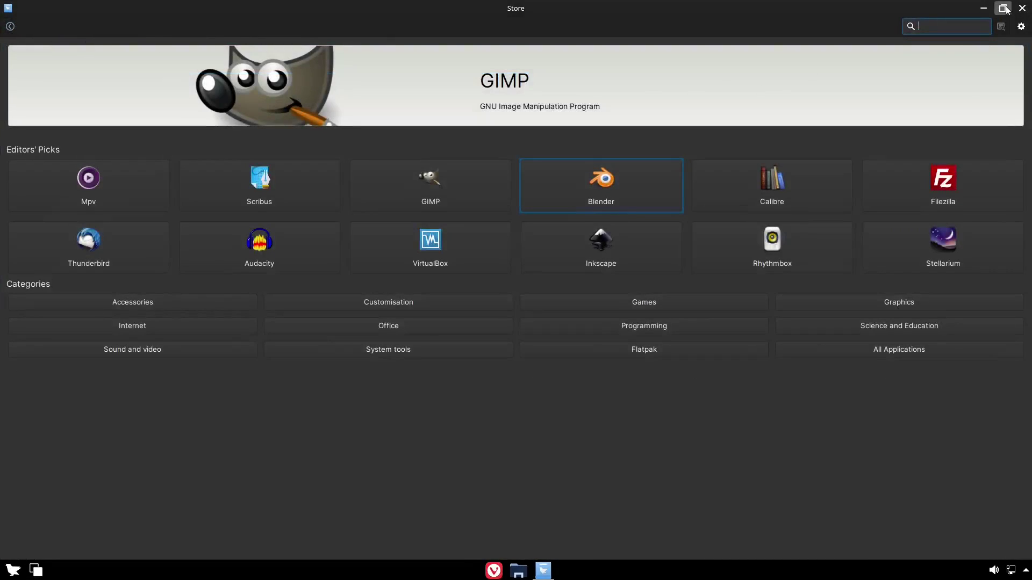
{"action": "left_click", "coordinate": [1003, 8]}
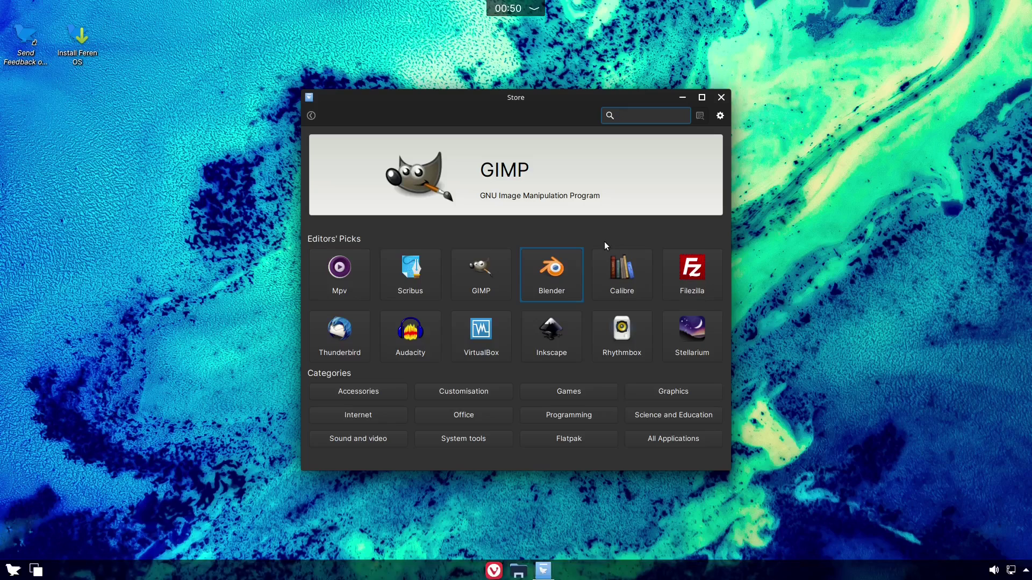
{"action": "left_click", "coordinate": [722, 97]}
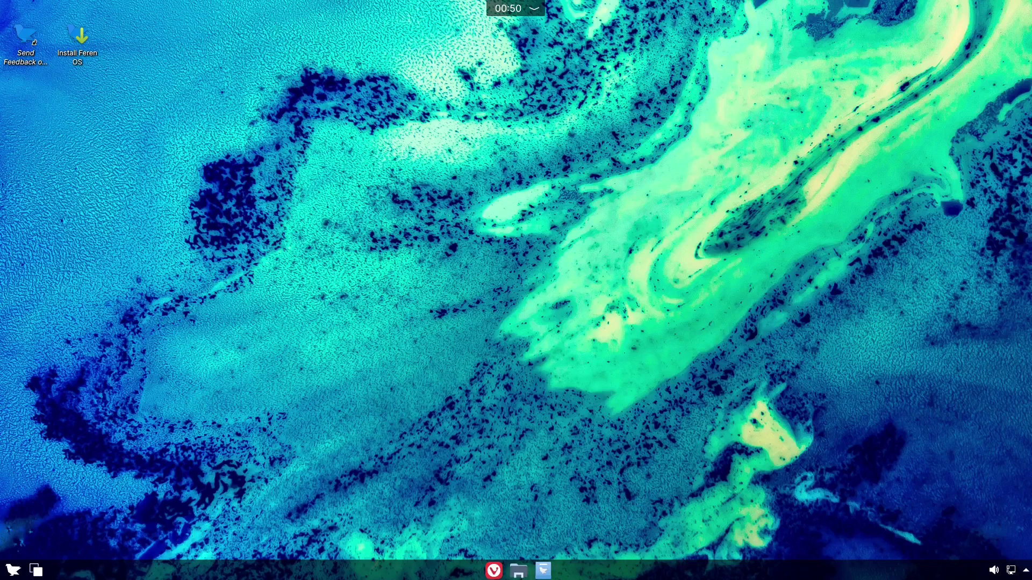
{"action": "left_click", "coordinate": [517, 572]}
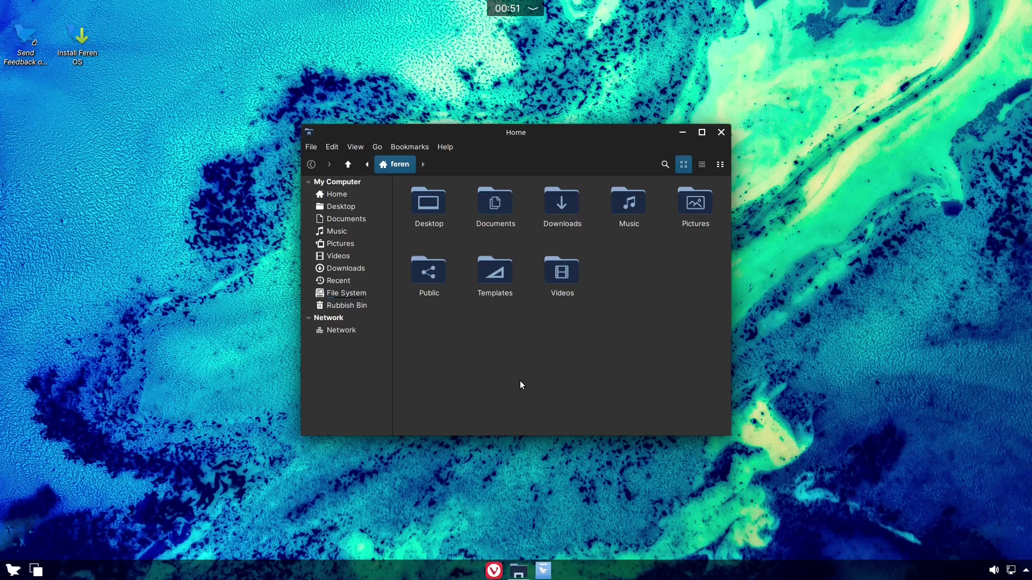
{"action": "left_click", "coordinate": [721, 132]}
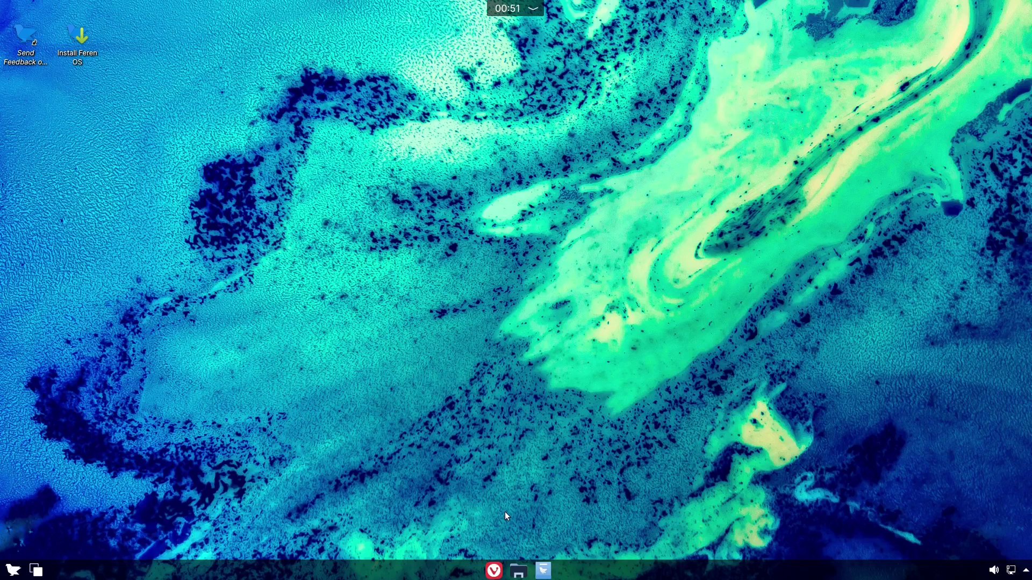
{"action": "left_click", "coordinate": [495, 572]}
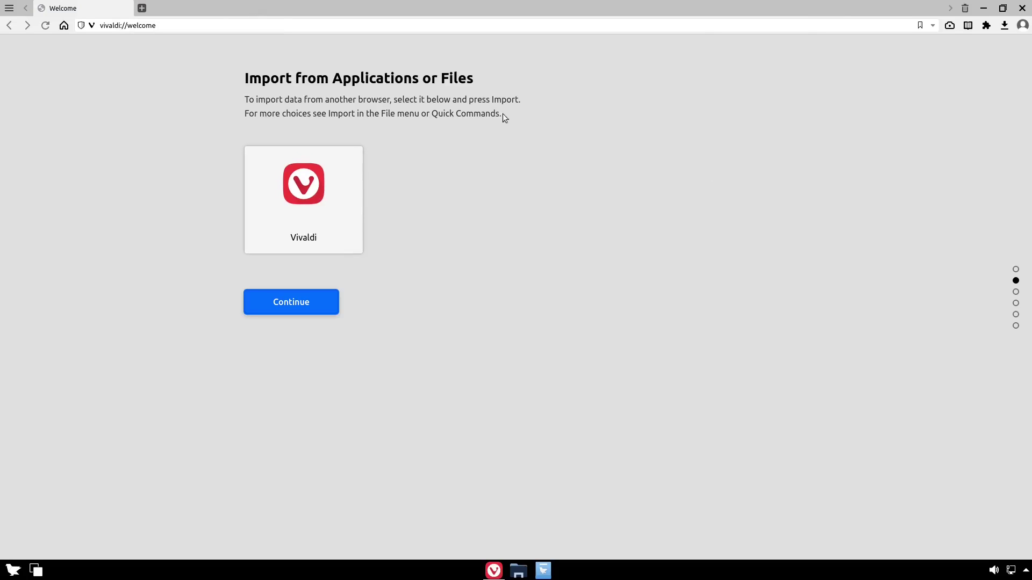
{"action": "left_click", "coordinate": [185, 24]}
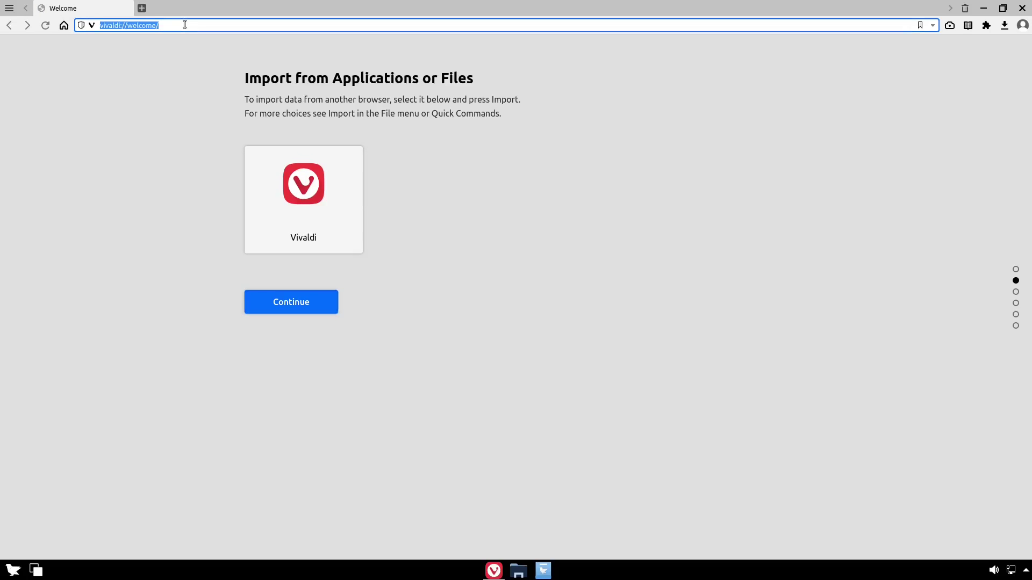
{"action": "type", "text": "ebuzz central"}
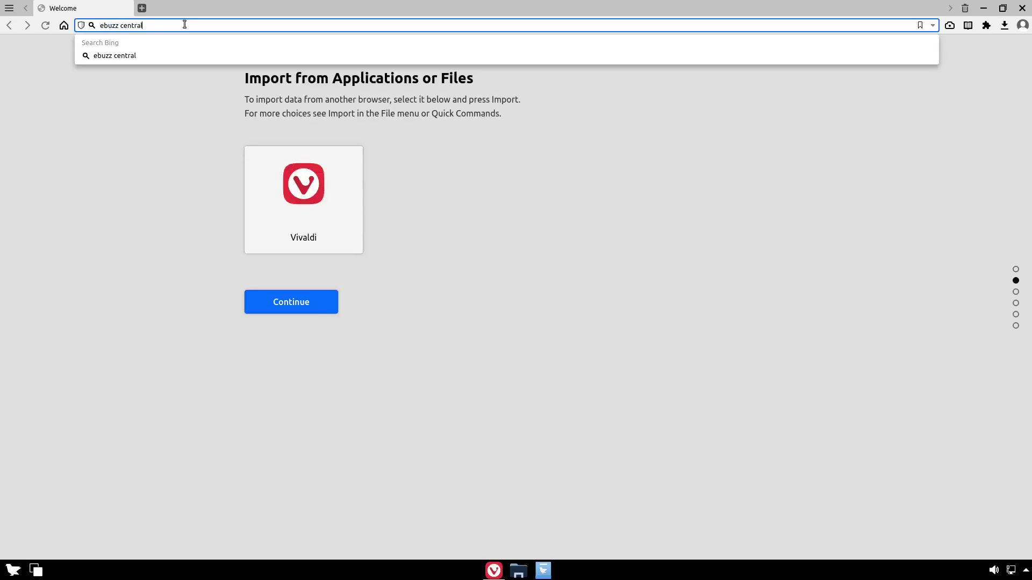
{"action": "key", "text": "Return"}
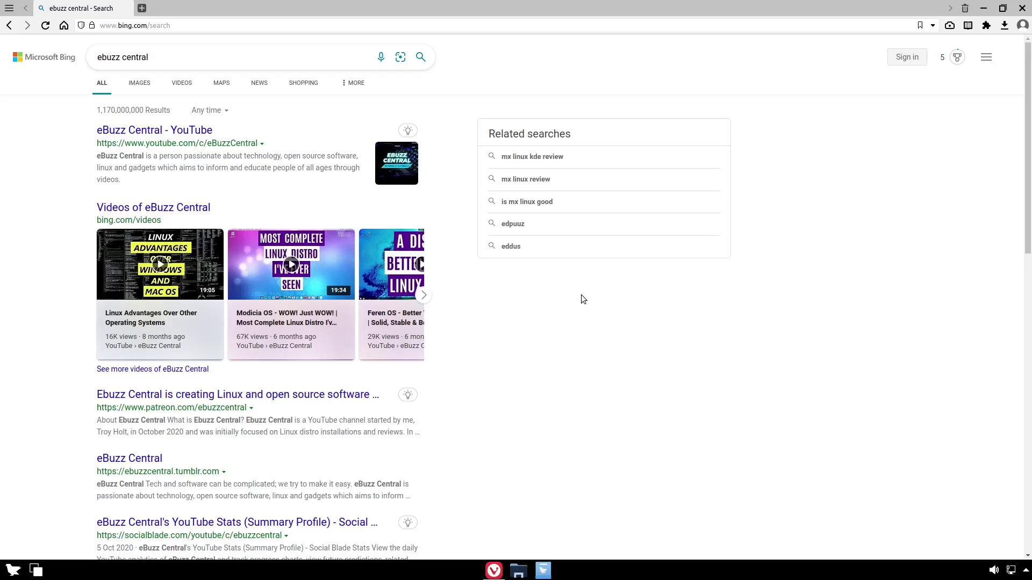
{"action": "left_click", "coordinate": [1021, 5]}
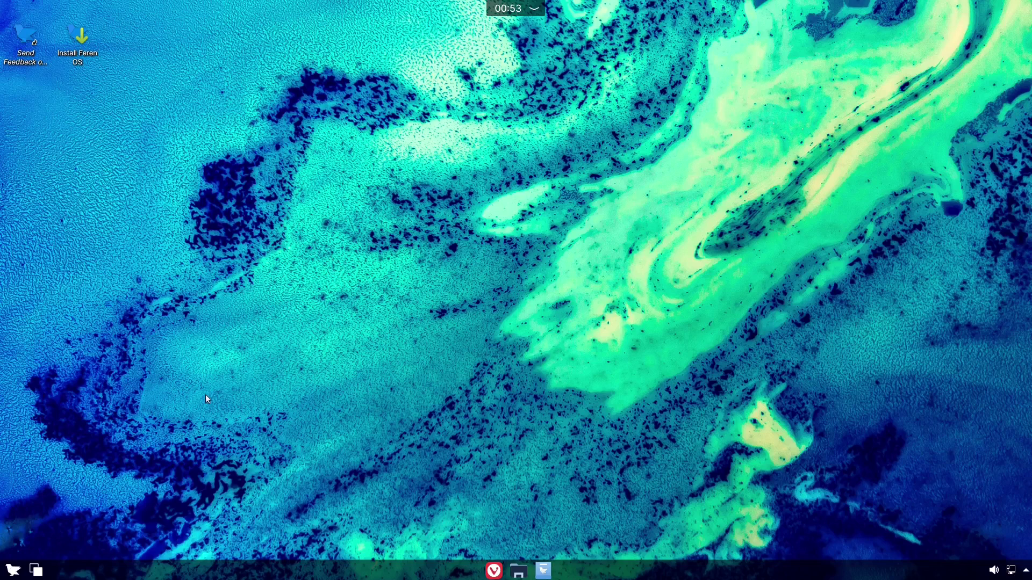
Launch System Settings from the applications menu, maximise it, and open Appearance's Global Theme page
{"action": "left_click", "coordinate": [14, 573]}
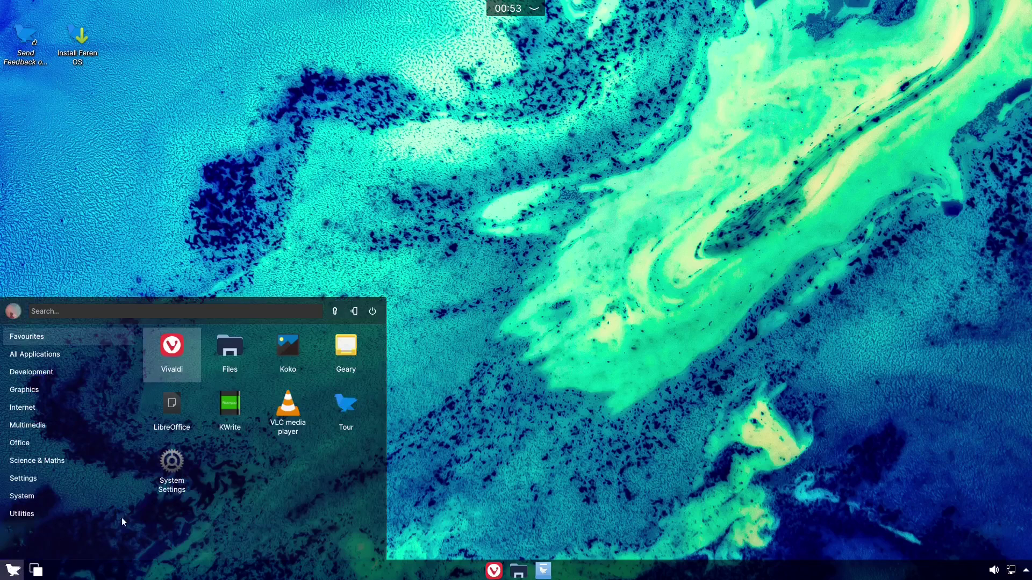
{"action": "left_click", "coordinate": [169, 463]}
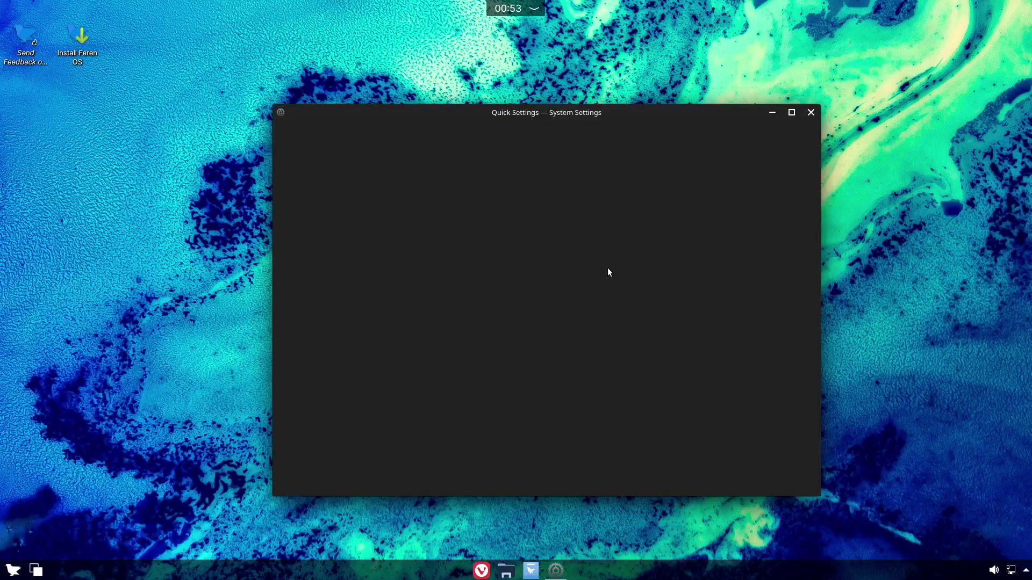
{"action": "left_click", "coordinate": [792, 112]}
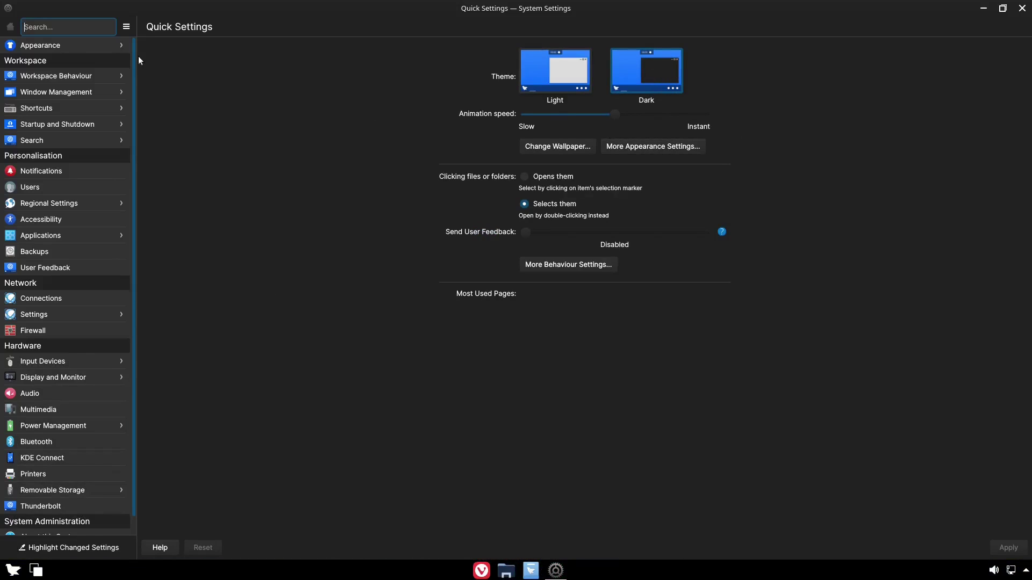
{"action": "left_click", "coordinate": [56, 46]}
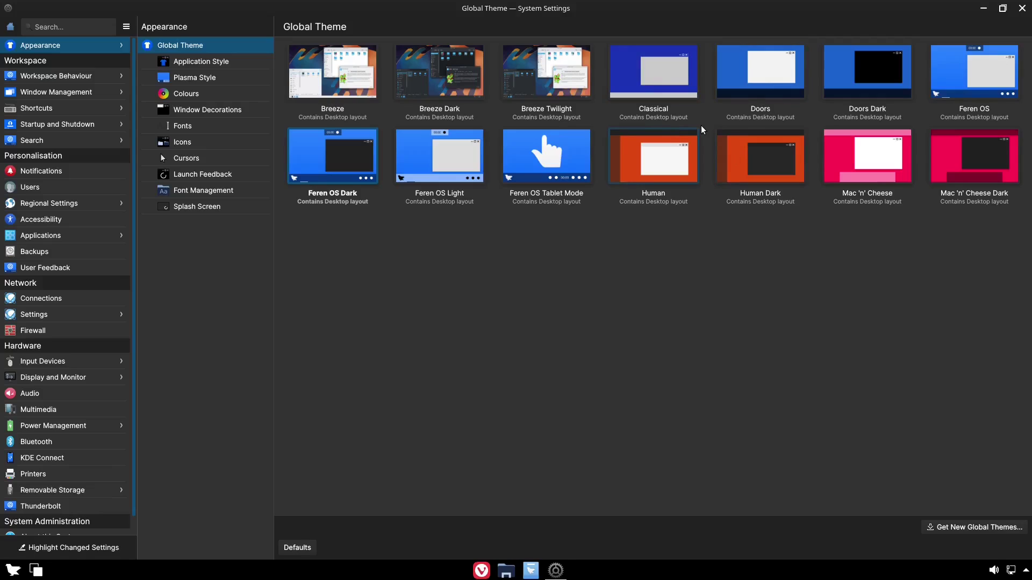
Apply the Doors Dark theme with its desktop layout, then move the window top-left and scroll the themes
{"action": "left_click", "coordinate": [877, 82]}
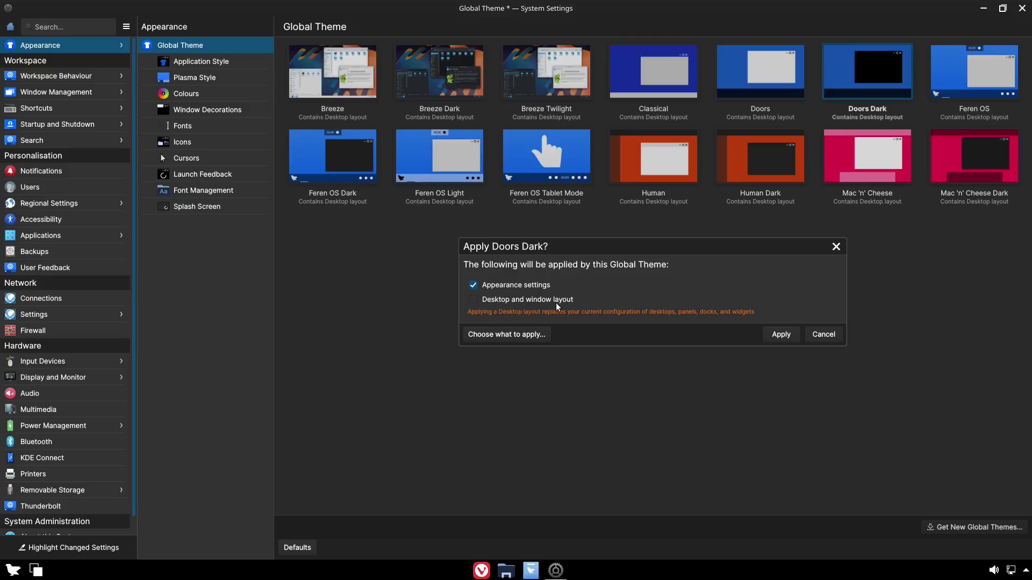
{"action": "left_click", "coordinate": [475, 301]}
{"action": "left_click", "coordinate": [781, 335]}
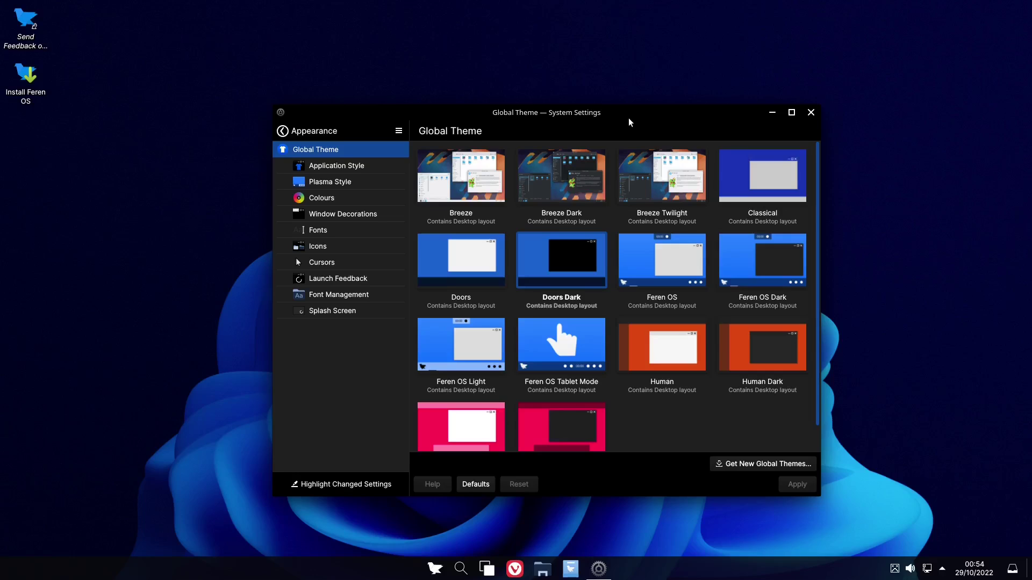
{"action": "left_click_drag", "start_coordinate": [629, 119], "coordinate": [589, 41]}
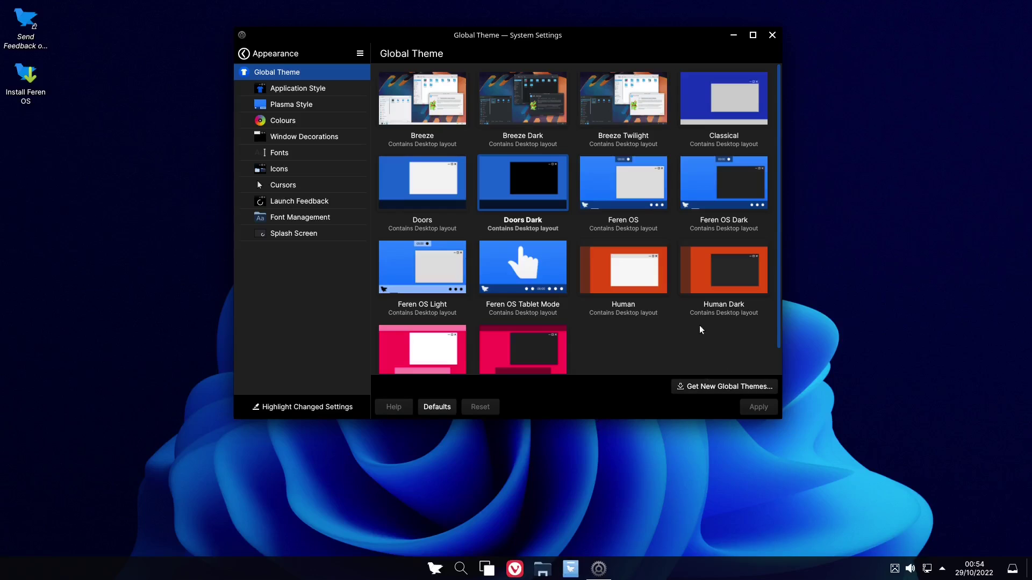
{"action": "scroll", "coordinate": [693, 330], "scroll_direction": "down", "scroll_amount": 1}
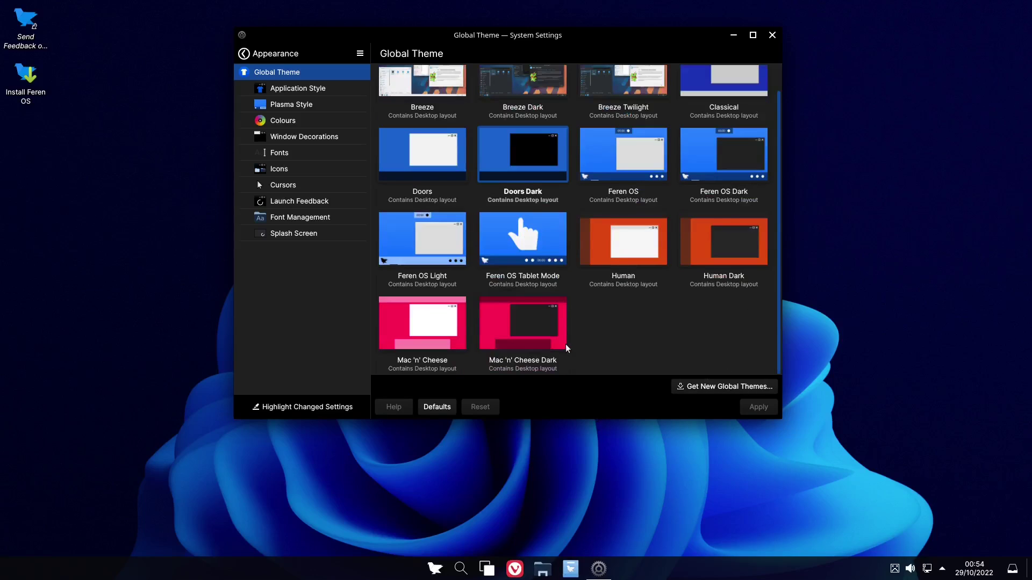
Apply the Mac 'n' Cheese Dark global theme including its desktop and window layout
{"action": "double_click", "coordinate": [525, 321]}
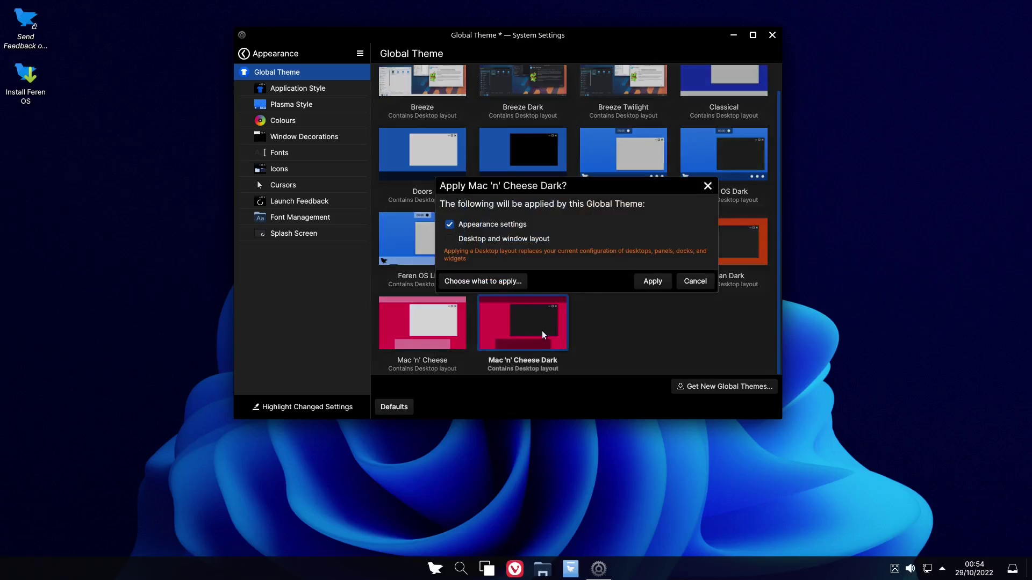
{"action": "left_click", "coordinate": [450, 239]}
{"action": "left_click", "coordinate": [652, 281]}
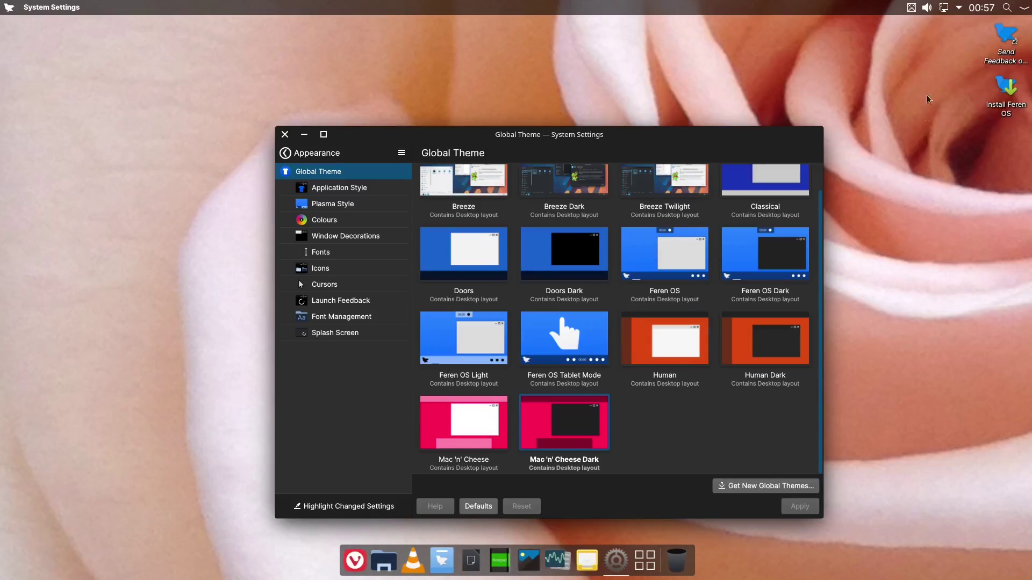
Peek at the notifications, status popup and system actions menu, then choose Feren OS Dark
{"action": "mouse_move", "coordinate": [912, 3]}
{"action": "left_click", "coordinate": [1024, 10]}
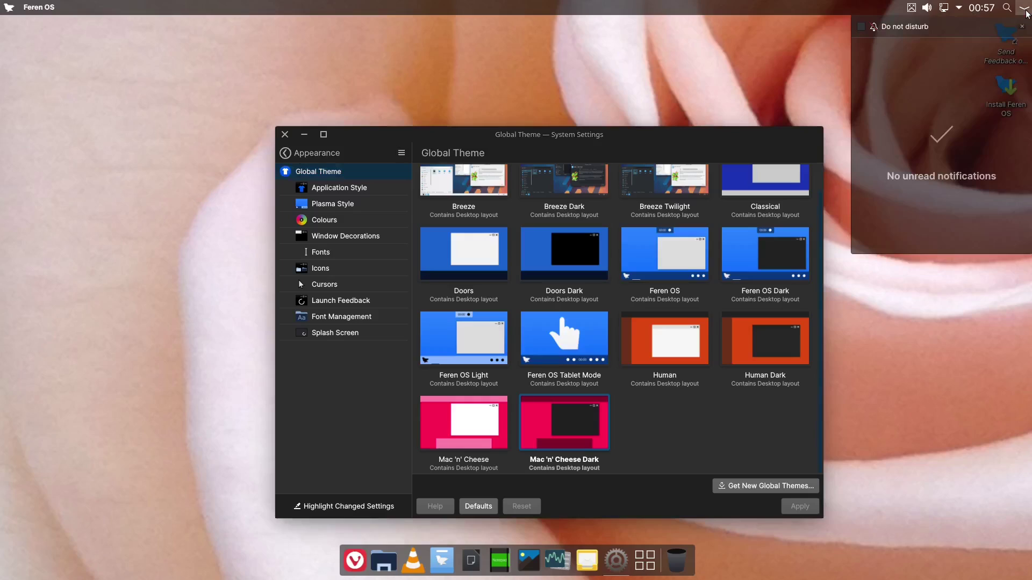
{"action": "left_click", "coordinate": [732, 78]}
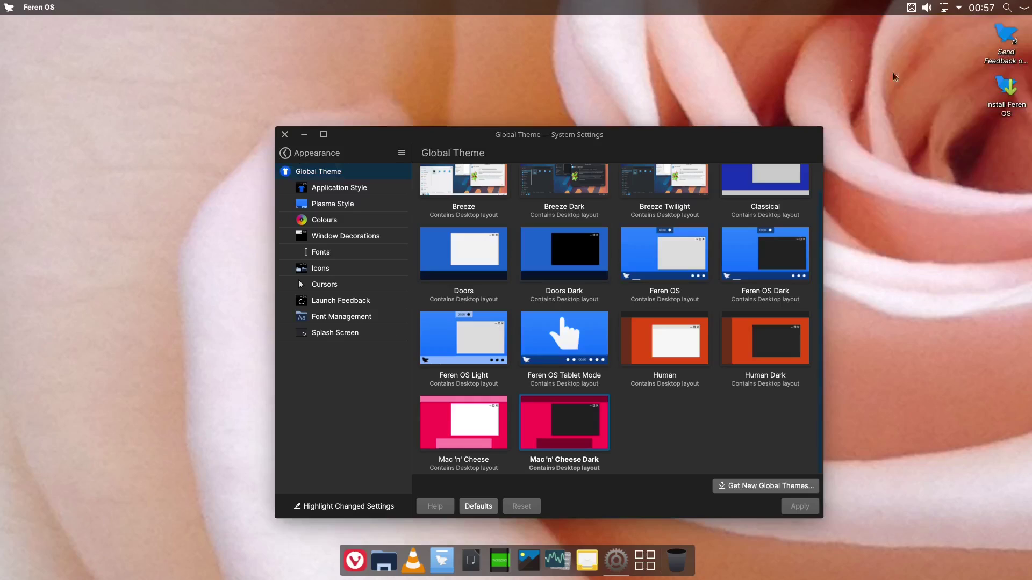
{"action": "left_click", "coordinate": [957, 8]}
{"action": "left_click", "coordinate": [958, 8]}
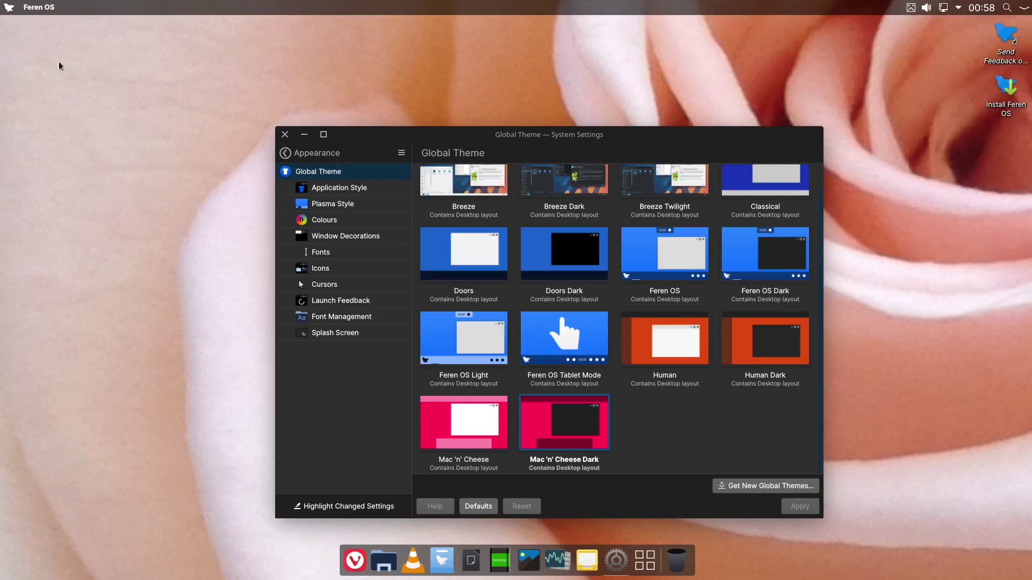
{"action": "left_click", "coordinate": [9, 7]}
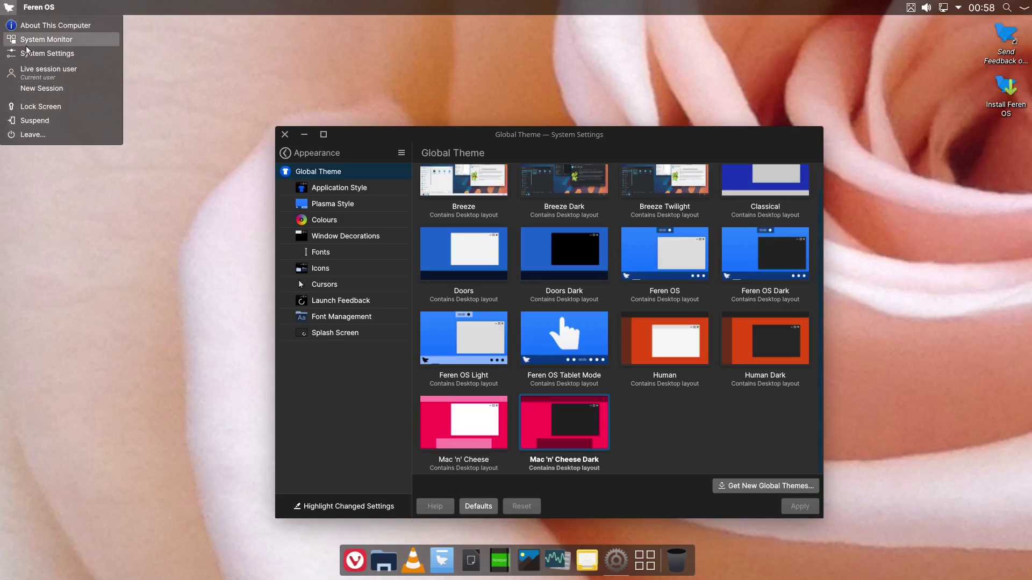
{"action": "left_click", "coordinate": [162, 290]}
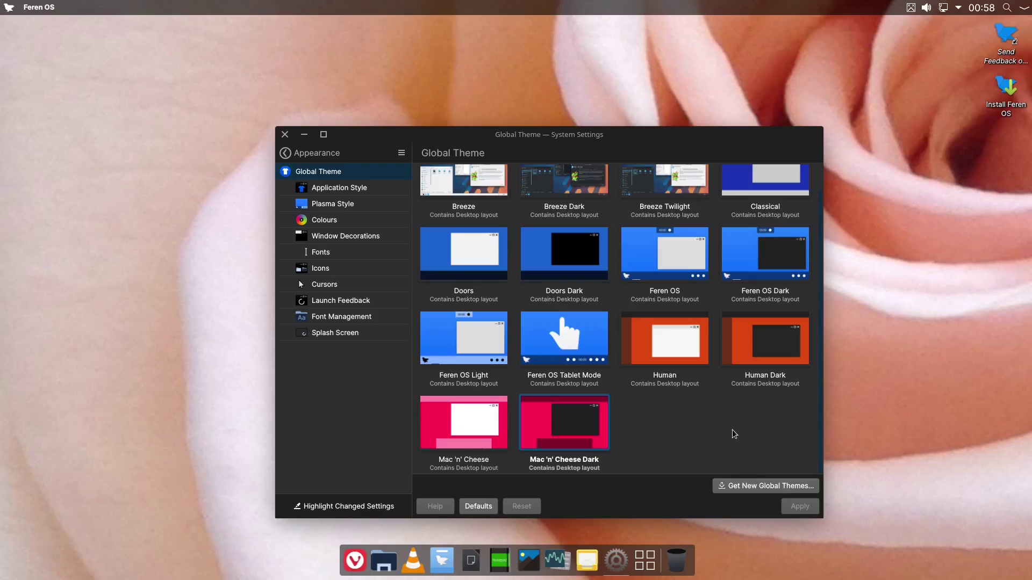
{"action": "scroll", "coordinate": [734, 433], "scroll_direction": "up", "scroll_amount": 1}
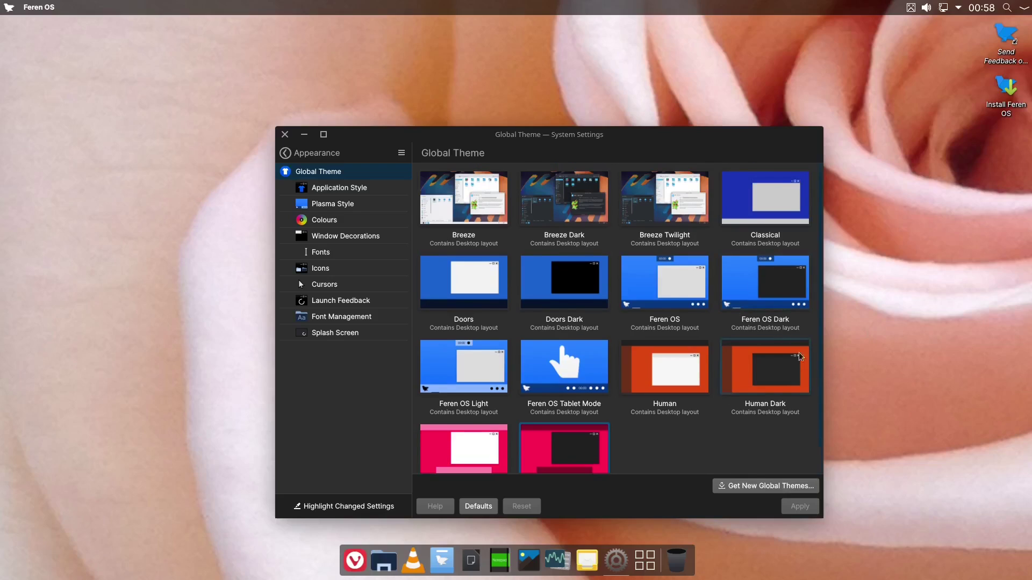
{"action": "double_click", "coordinate": [756, 287]}
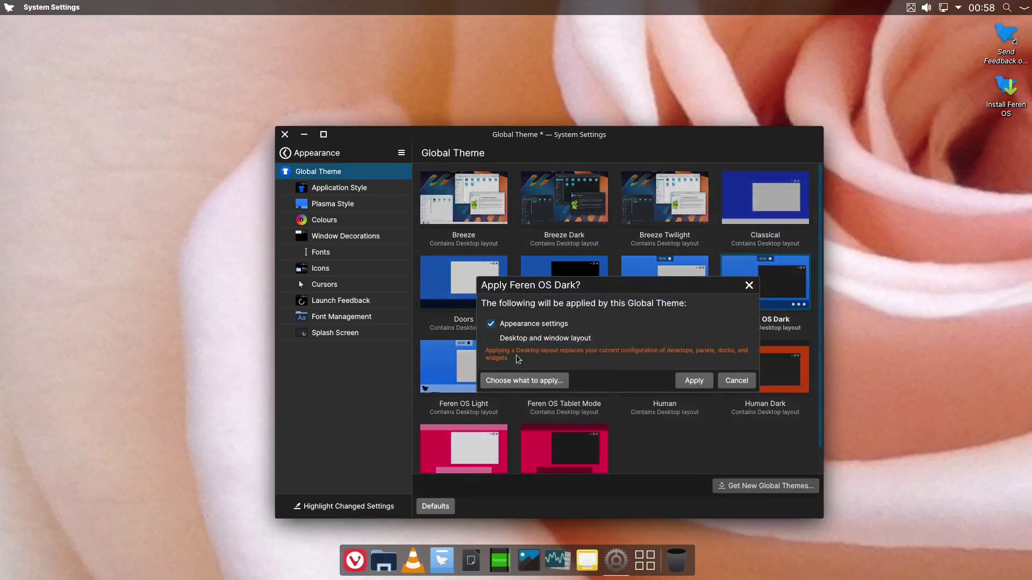
Apply Feren OS Dark with desktop and window layout, then return to the full category list
{"action": "left_click", "coordinate": [490, 338]}
{"action": "left_click", "coordinate": [694, 382]}
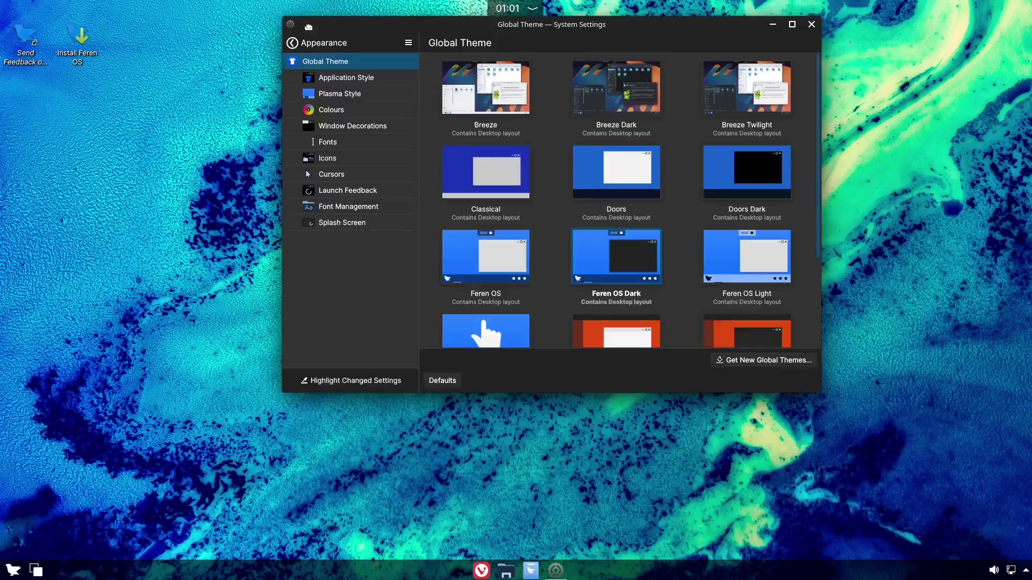
{"action": "left_click_drag", "start_coordinate": [640, 132], "coordinate": [609, 105]}
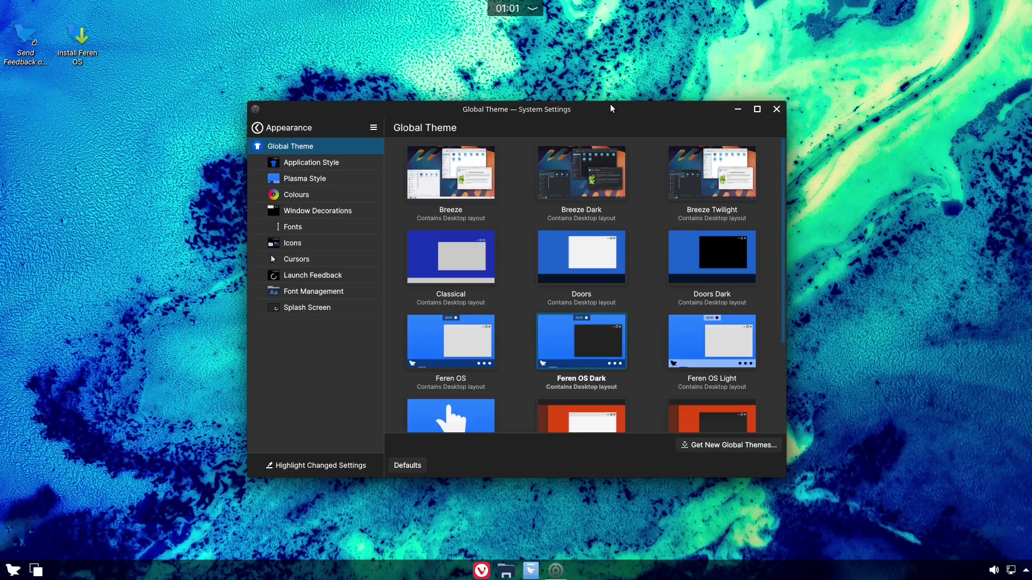
{"action": "left_click", "coordinate": [257, 128]}
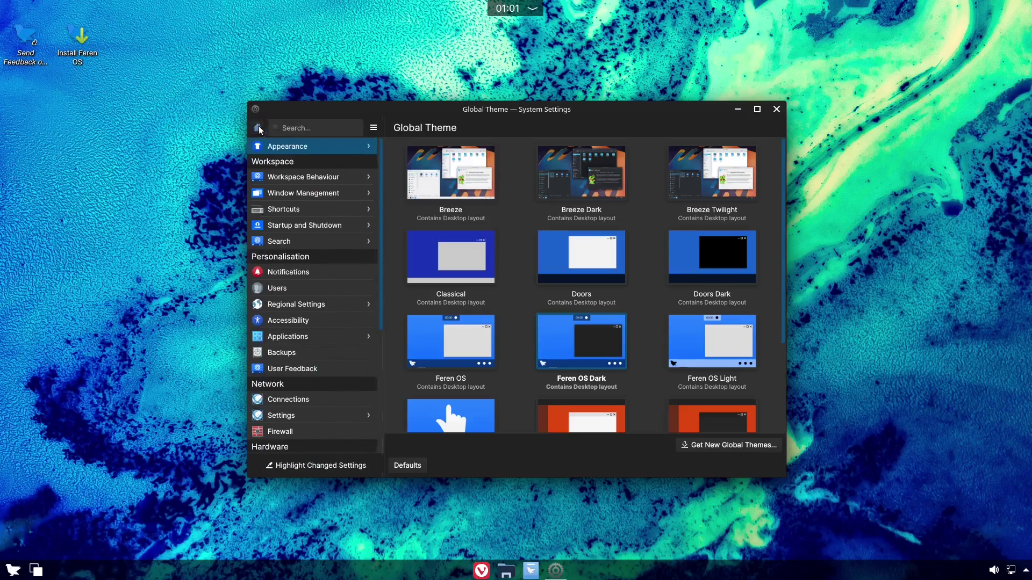
{"action": "scroll", "coordinate": [284, 339], "scroll_direction": "down", "scroll_amount": 6}
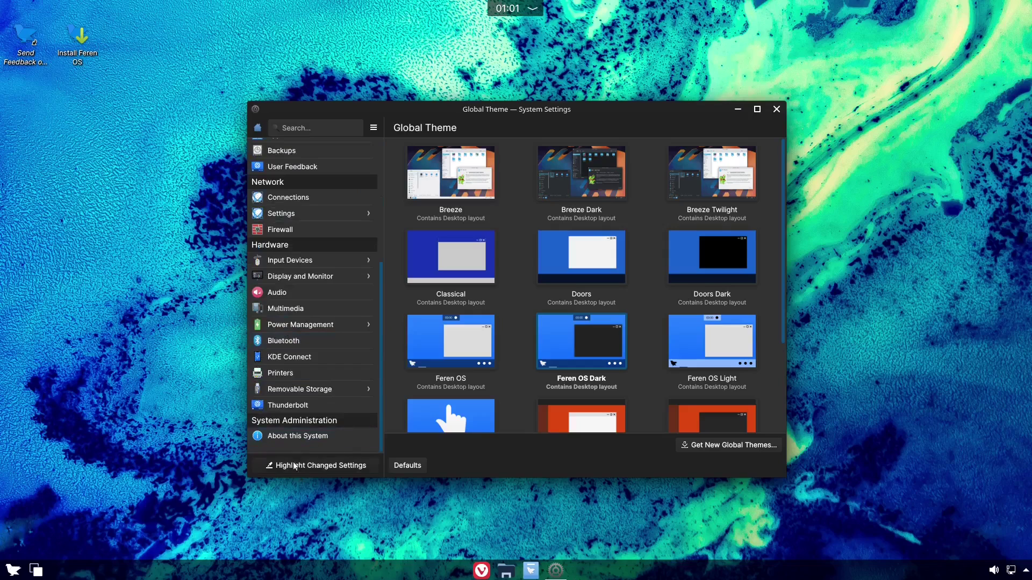
Review About this System, showing Feren OS 2022.10 on KDE Plasma 5.25.5, then close System Settings
{"action": "left_click", "coordinate": [299, 437]}
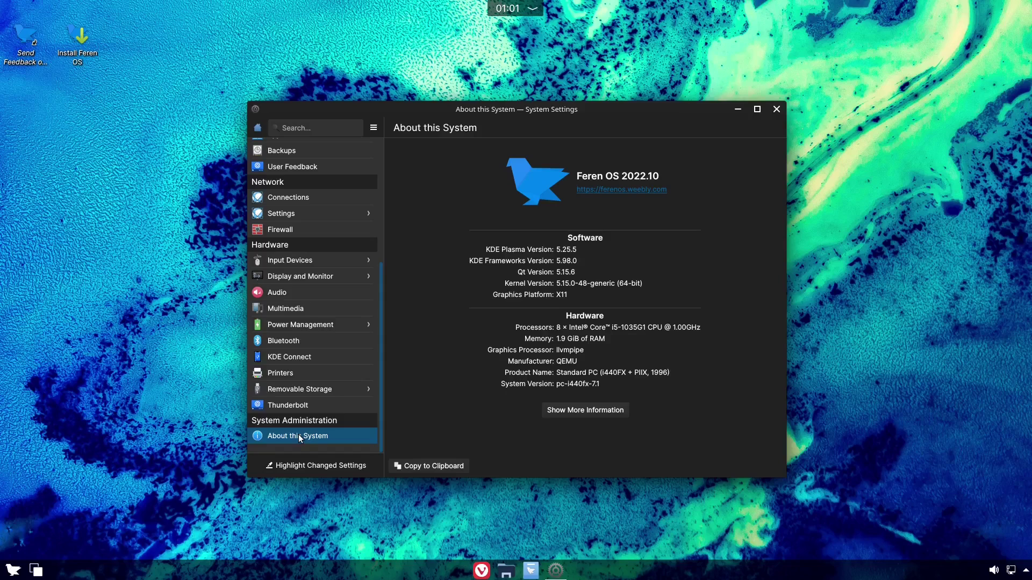
{"action": "scroll", "coordinate": [254, 338], "scroll_direction": "up", "scroll_amount": 4}
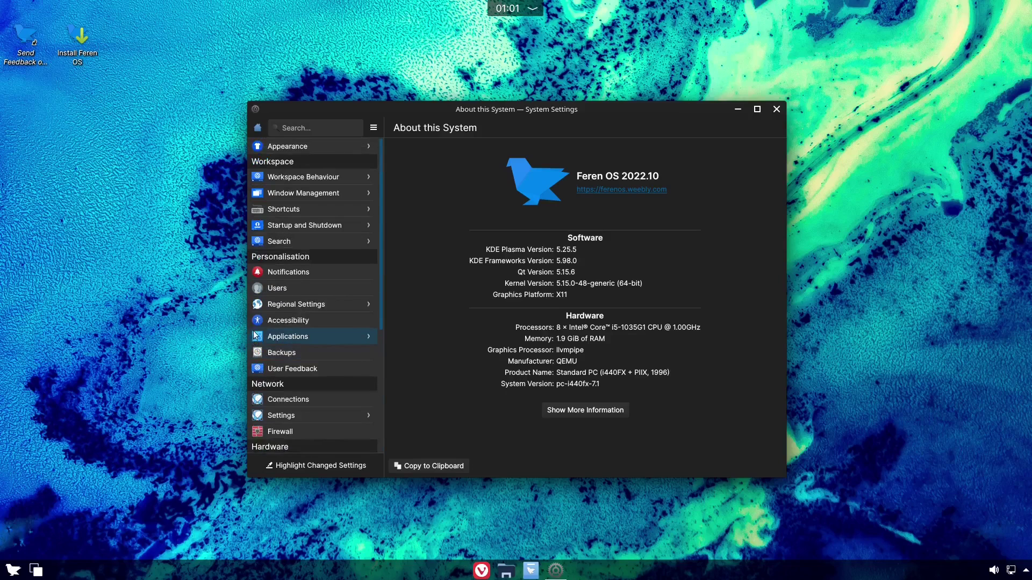
{"action": "left_click", "coordinate": [777, 109]}
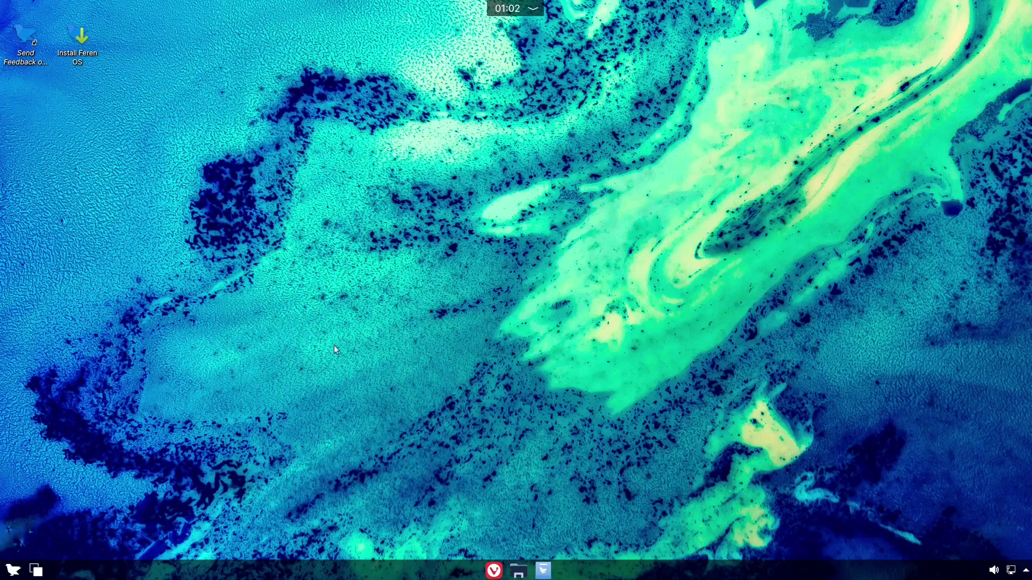
Open the launcher and browse Development and Graphics through to the Internet apps
{"action": "left_click", "coordinate": [13, 571]}
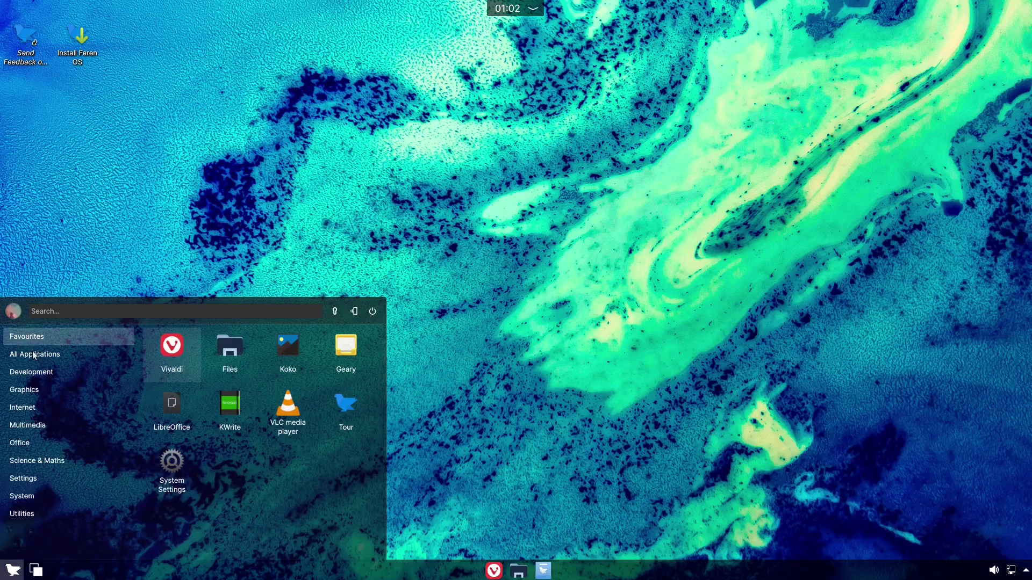
{"action": "mouse_move", "coordinate": [31, 376]}
{"action": "mouse_move", "coordinate": [31, 395]}
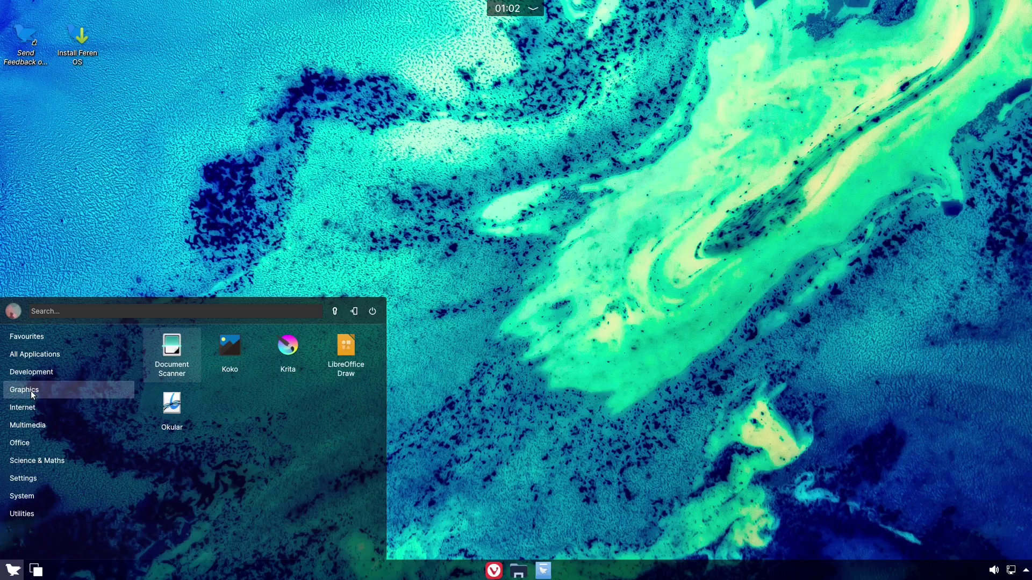
{"action": "mouse_move", "coordinate": [31, 415]}
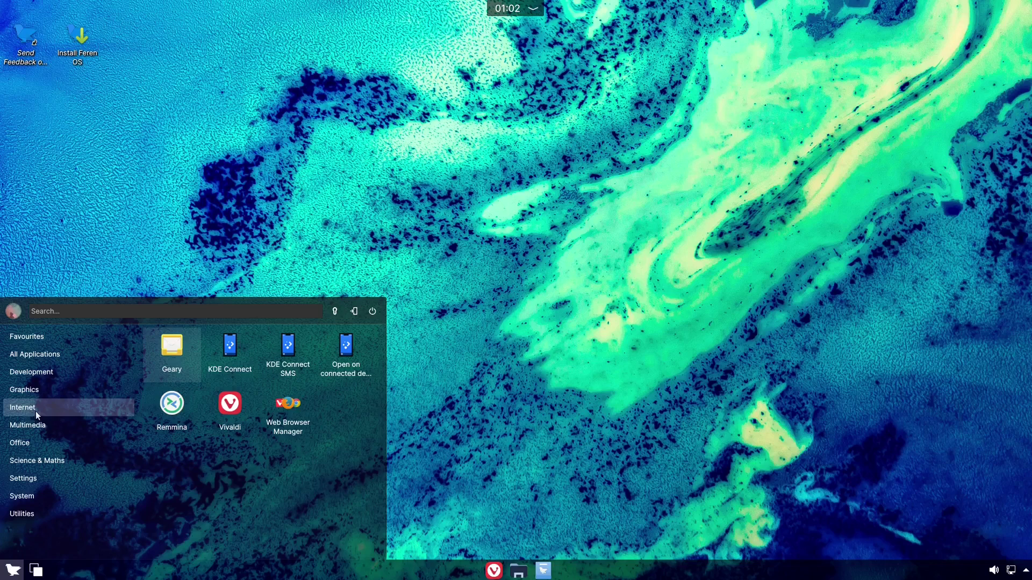
Launch Web Browser Manager, see Vivaldi as the only installed browser, then close it
{"action": "left_click", "coordinate": [287, 409]}
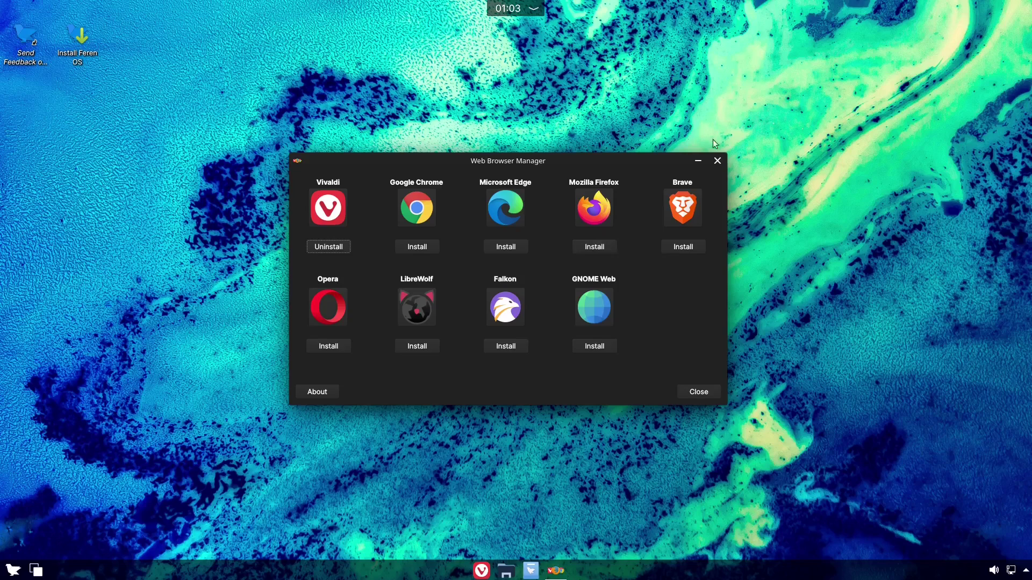
{"action": "left_click", "coordinate": [698, 394]}
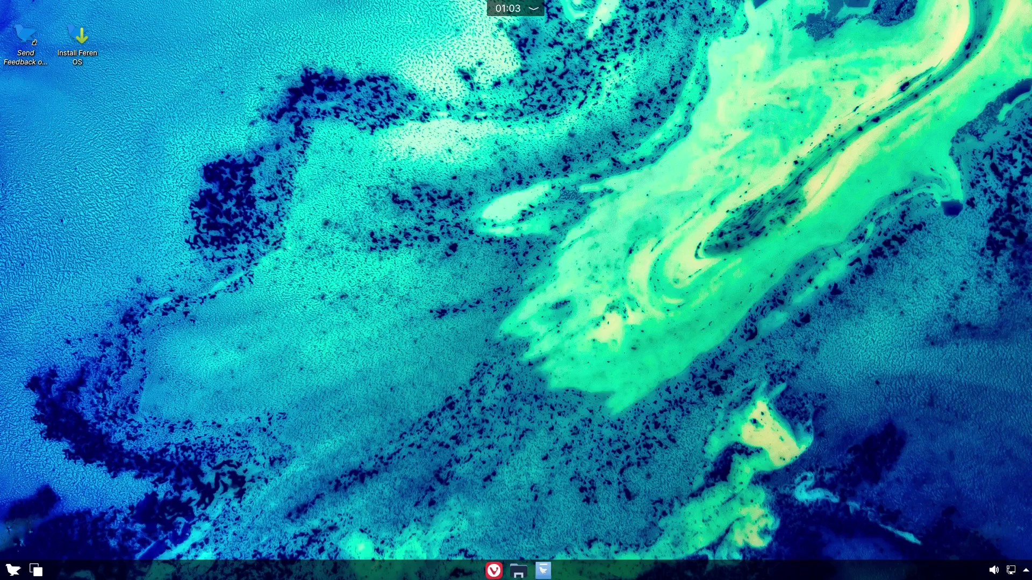
Browse the launcher's Multimedia, Office and Settings categories and launch Synaptic Package Manager
{"action": "left_click", "coordinate": [13, 571]}
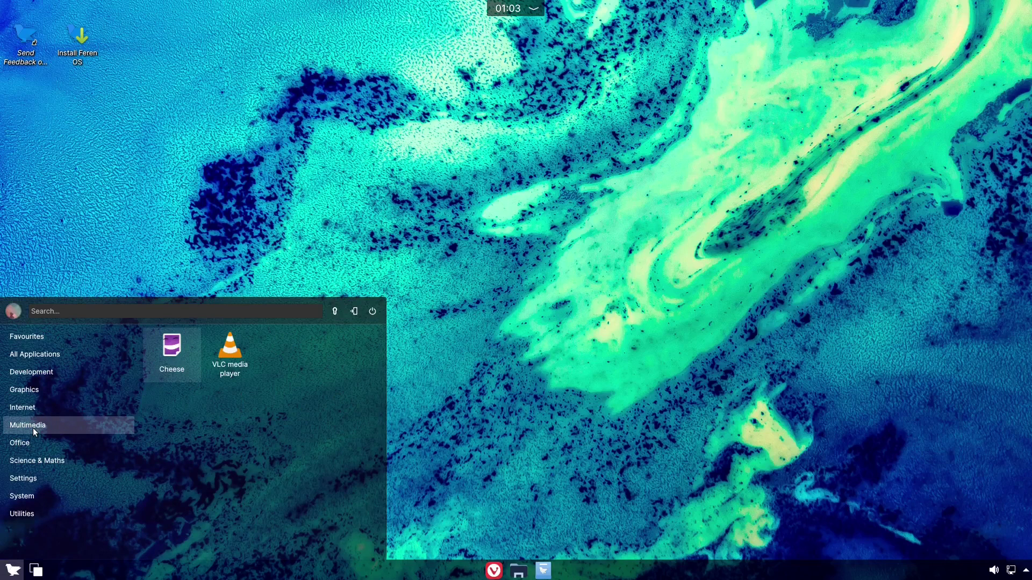
{"action": "mouse_move", "coordinate": [33, 444]}
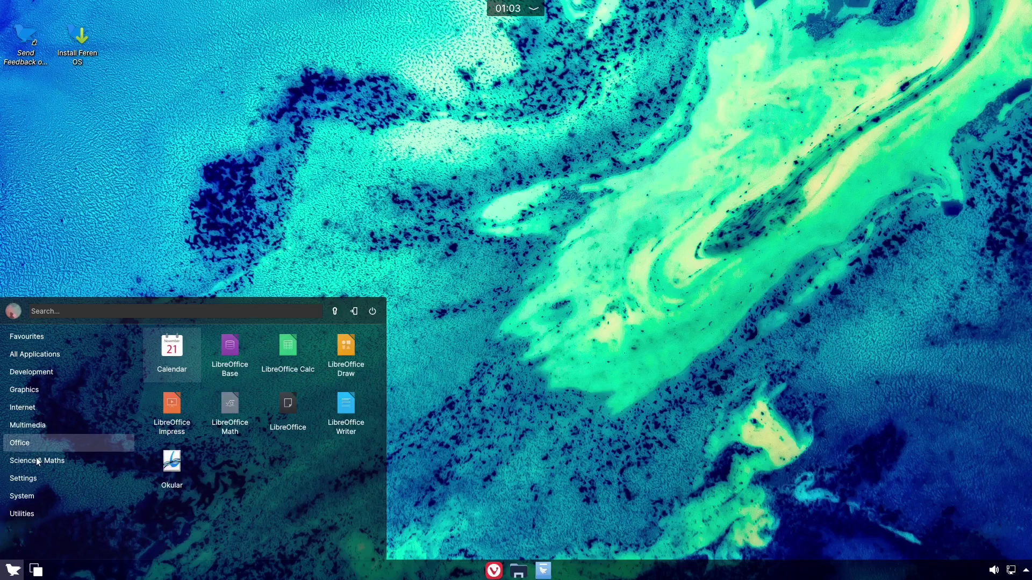
{"action": "mouse_move", "coordinate": [39, 463]}
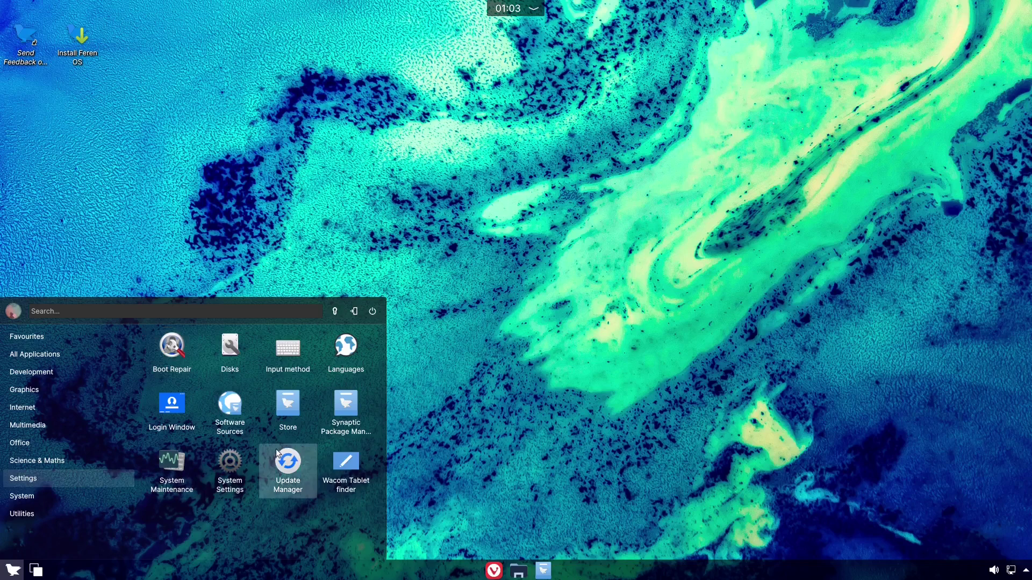
{"action": "left_click", "coordinate": [344, 406]}
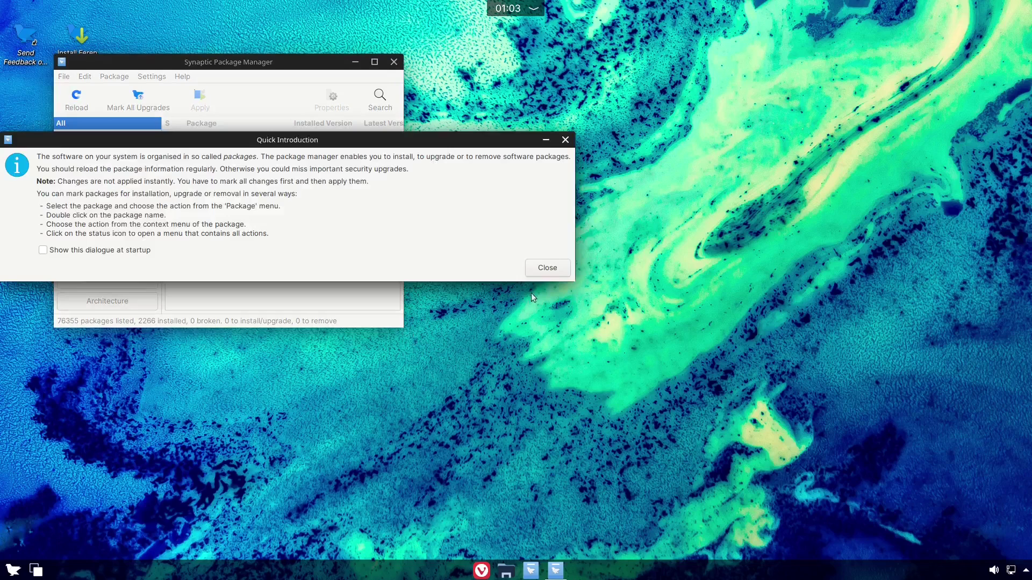
Dismiss the intro, maximize Synaptic, and search for obs-studio
{"action": "left_click", "coordinate": [546, 270]}
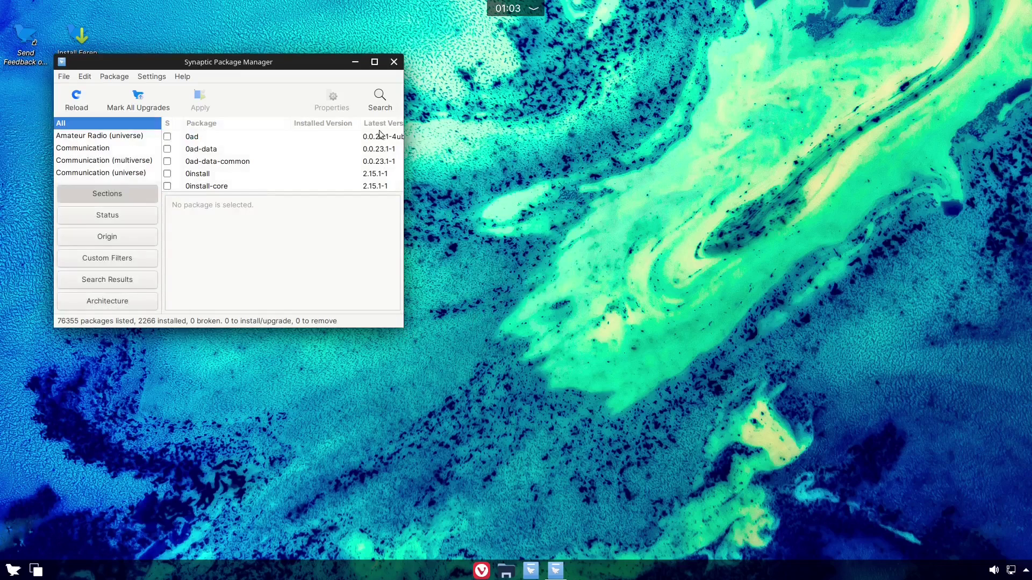
{"action": "left_click", "coordinate": [375, 62]}
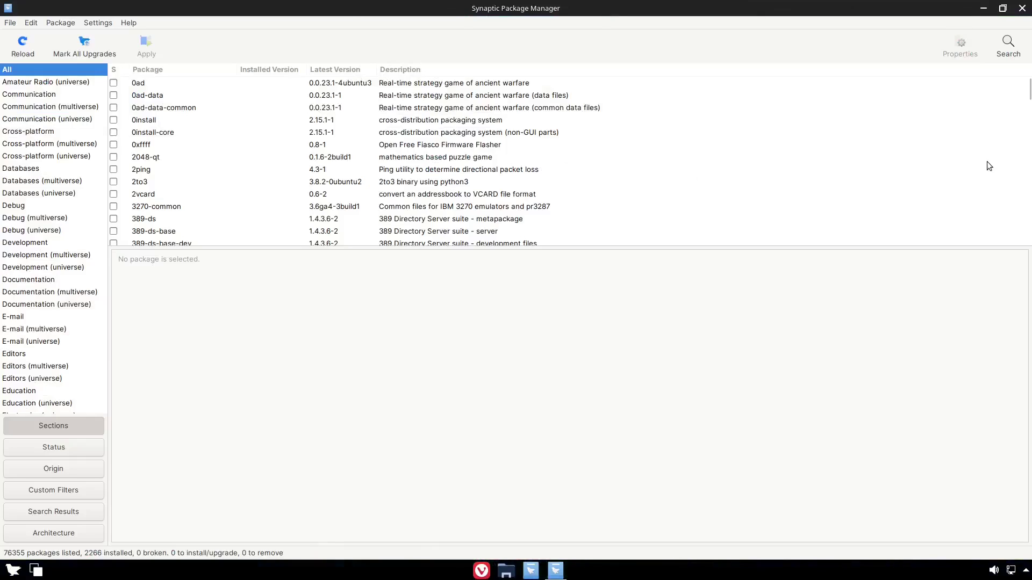
{"action": "left_click", "coordinate": [1005, 46]}
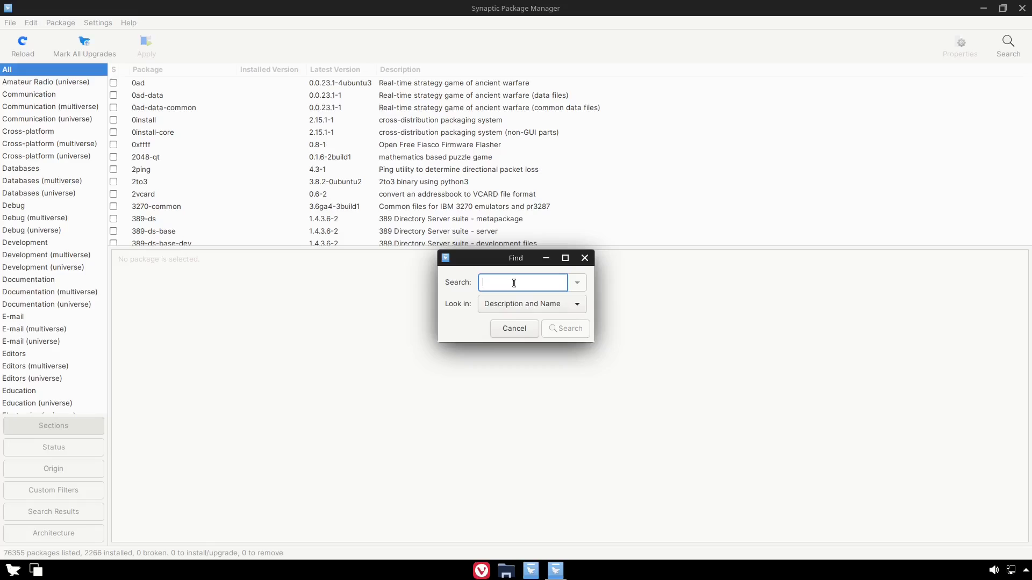
{"action": "type", "text": "obs-studio"}
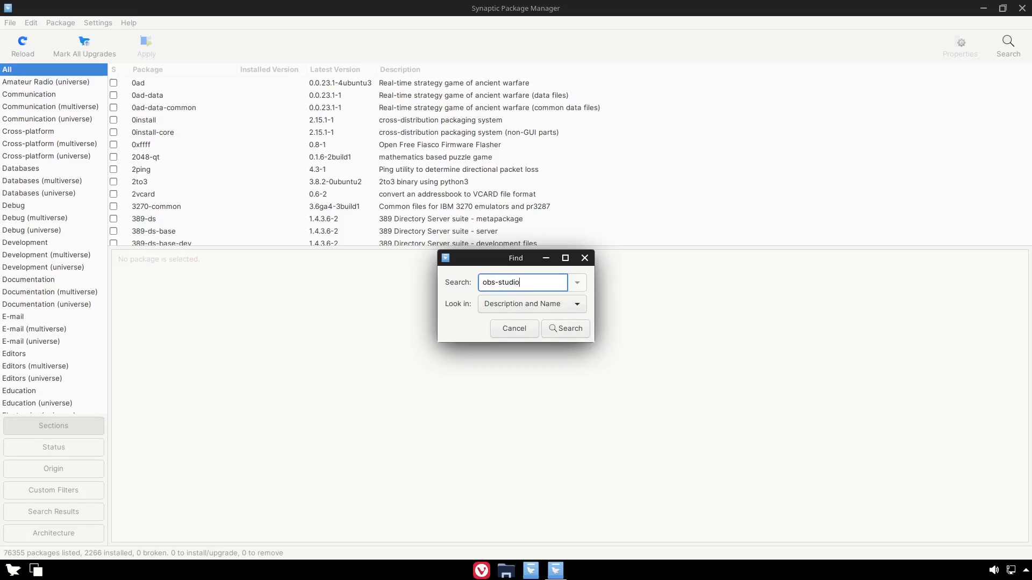
{"action": "key", "text": "Return"}
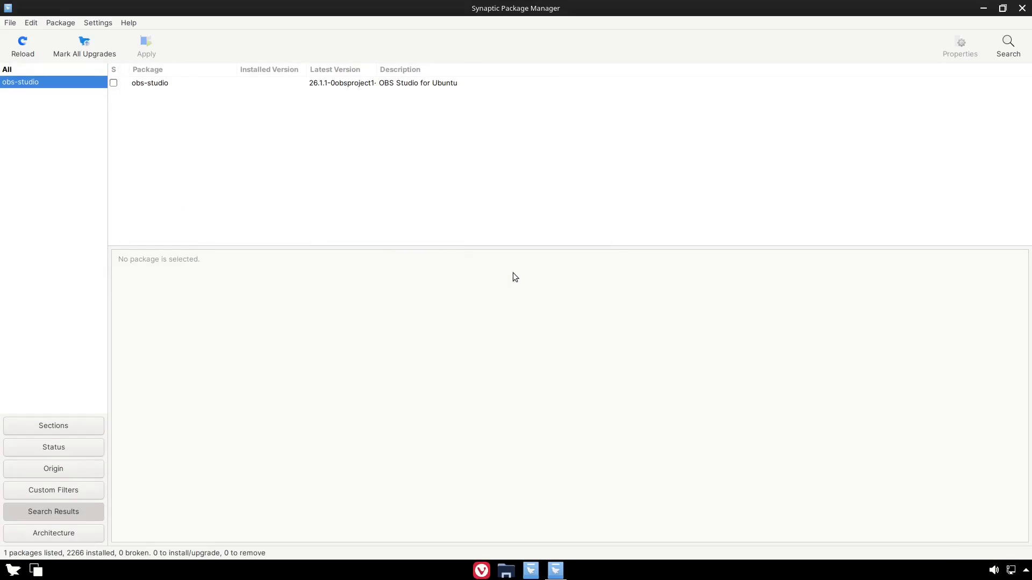
Mark obs-studio for installation, accepting its additional required libraries
{"action": "left_click", "coordinate": [113, 85]}
{"action": "left_click", "coordinate": [149, 107]}
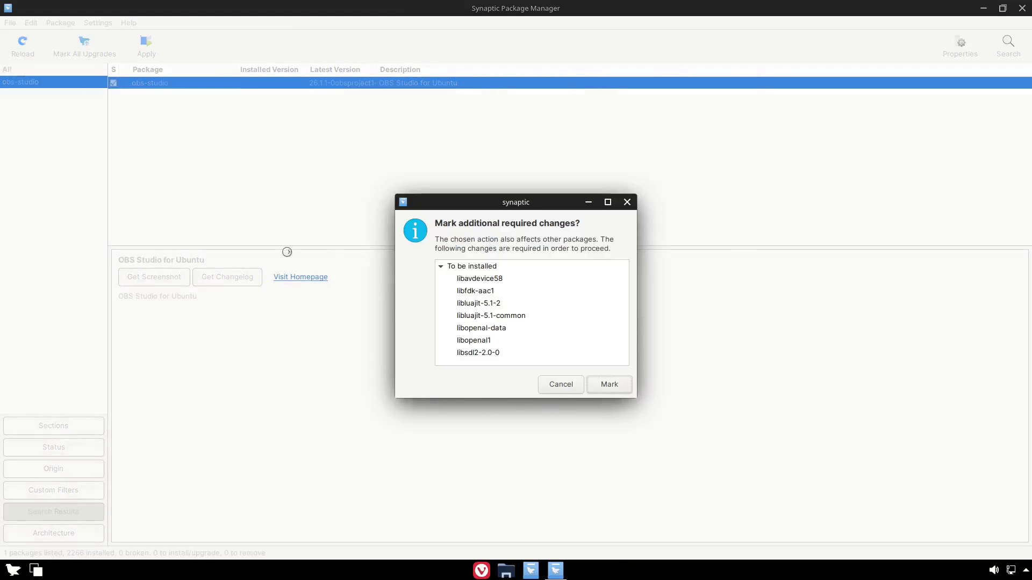
{"action": "left_click", "coordinate": [608, 384]}
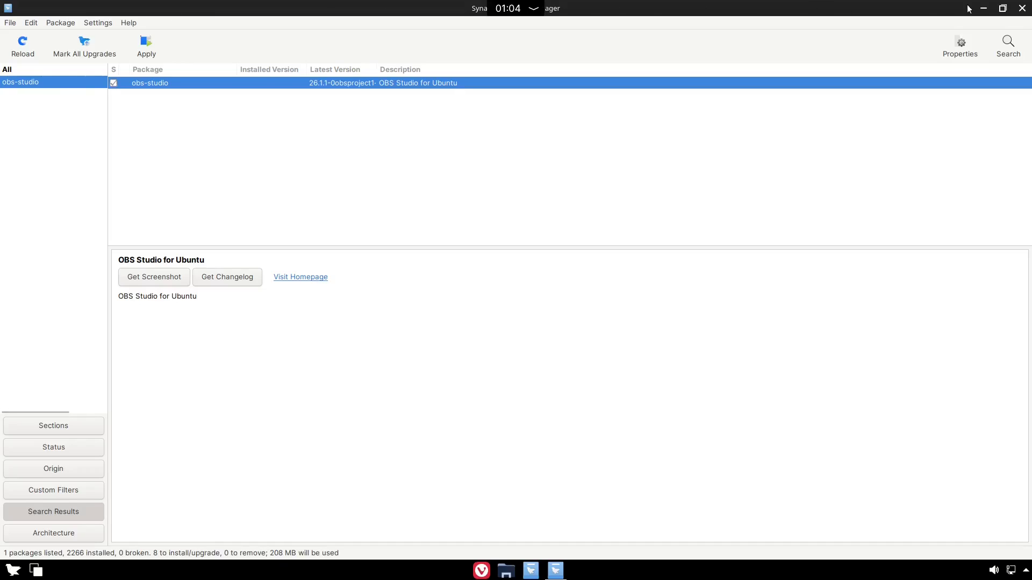
Quit Synaptic, discarding the marked changes, and reopen the application launcher
{"action": "left_click", "coordinate": [1021, 9]}
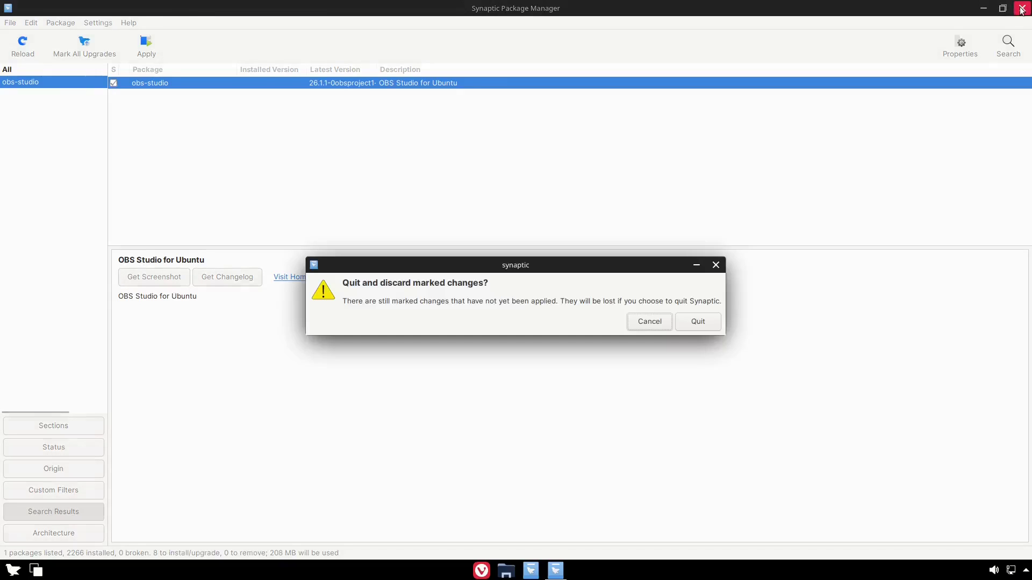
{"action": "left_click", "coordinate": [698, 321]}
{"action": "left_click", "coordinate": [13, 571]}
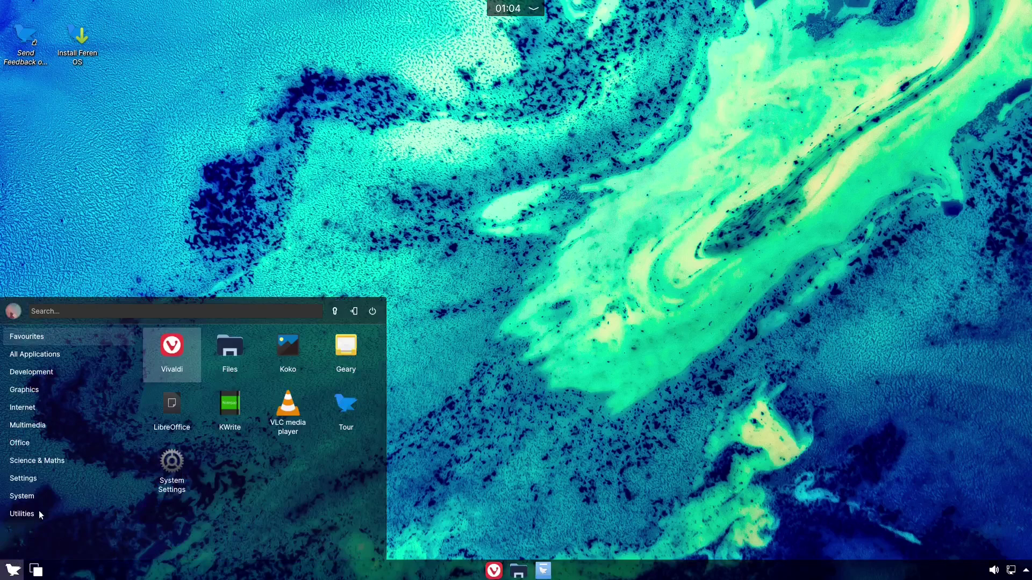
{"action": "mouse_move", "coordinate": [35, 480]}
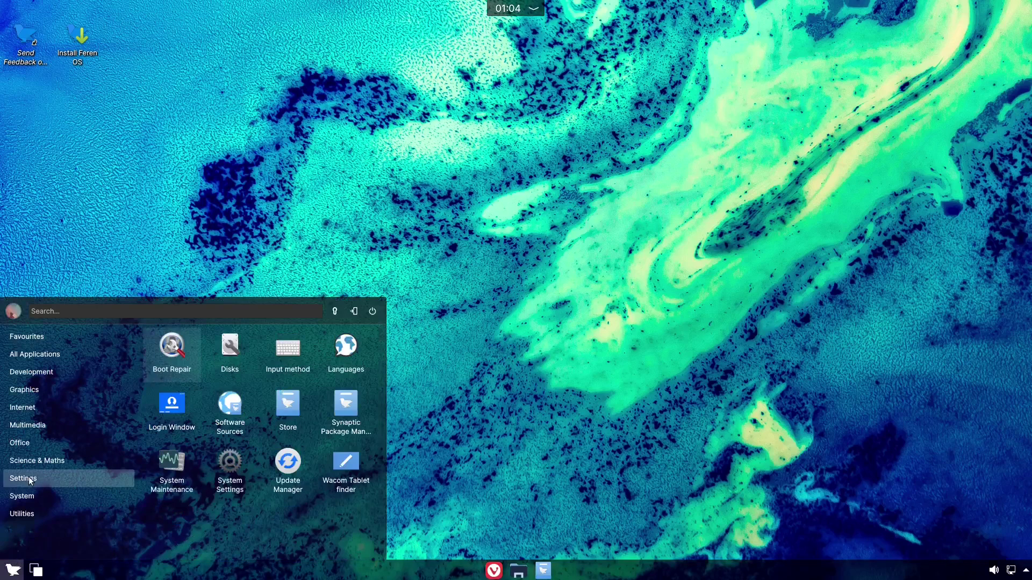
{"action": "mouse_move", "coordinate": [27, 499]}
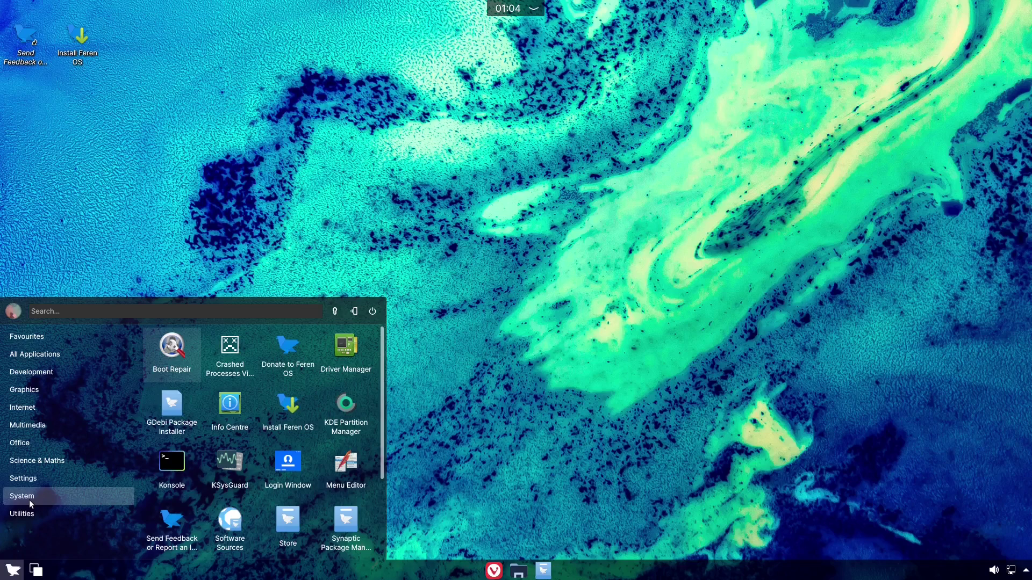
{"action": "left_click", "coordinate": [176, 417]}
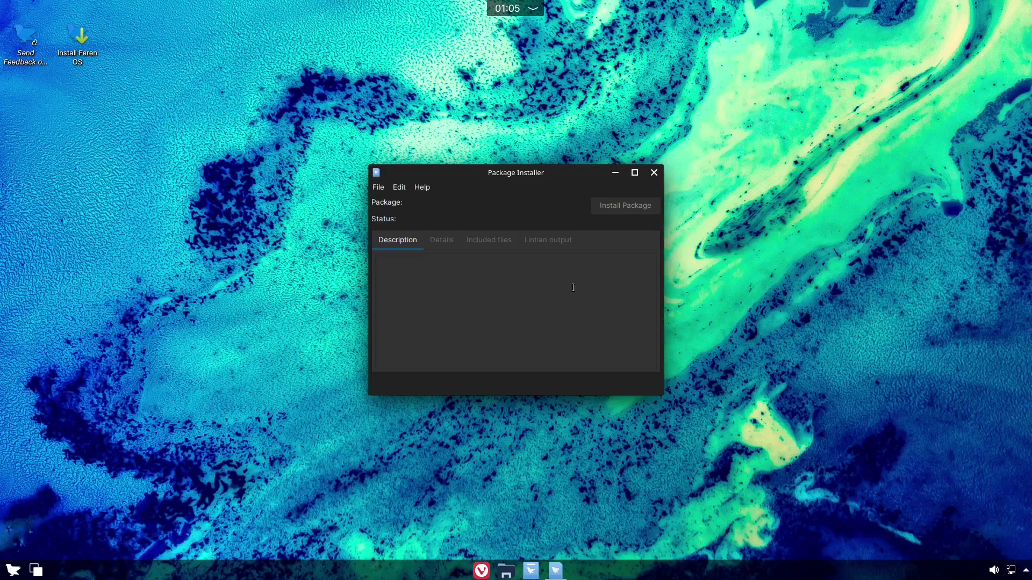
{"action": "left_click", "coordinate": [654, 175]}
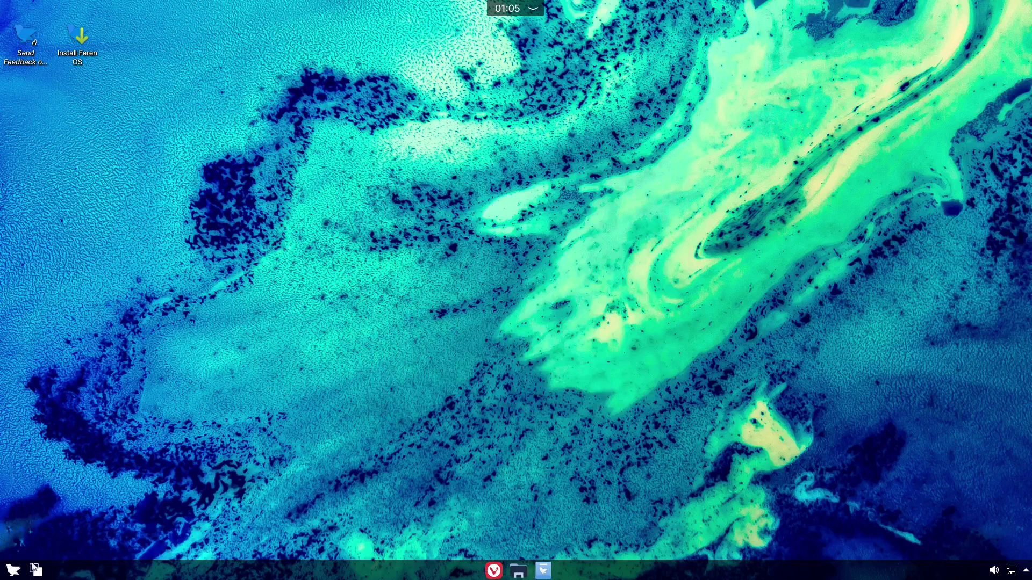
{"action": "left_click", "coordinate": [13, 571]}
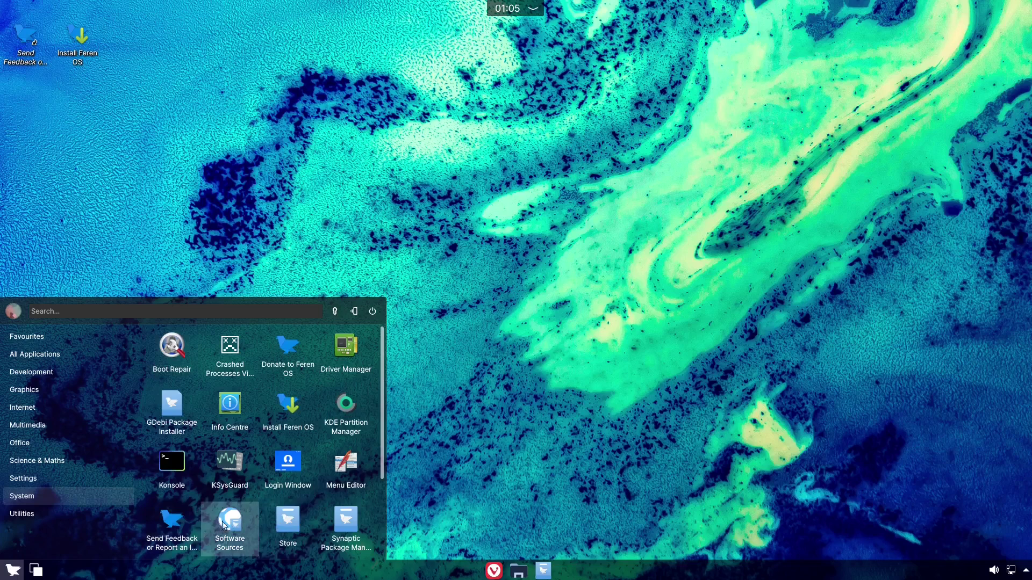
{"action": "left_click", "coordinate": [176, 466]}
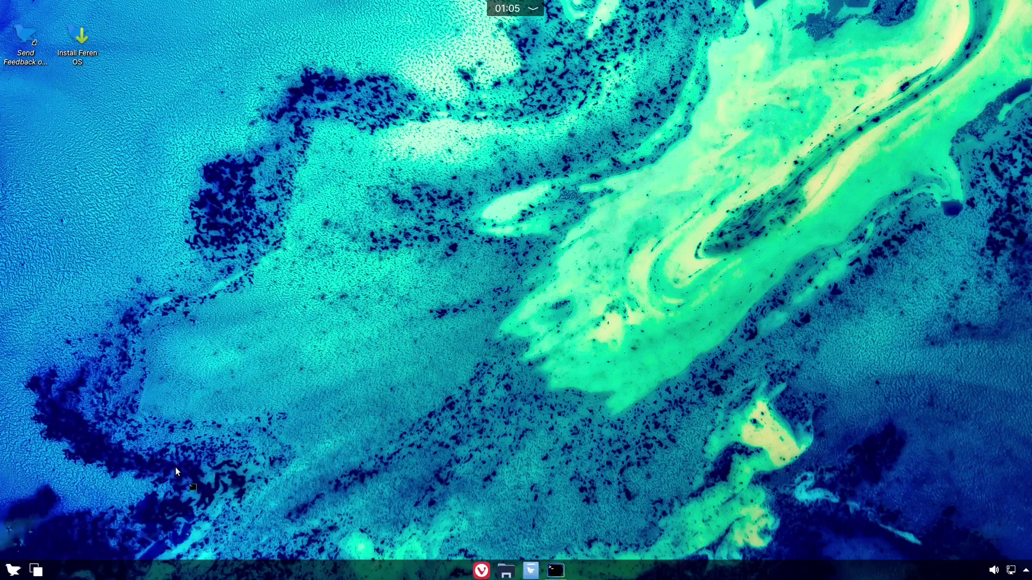
{"action": "type", "text": "h"}
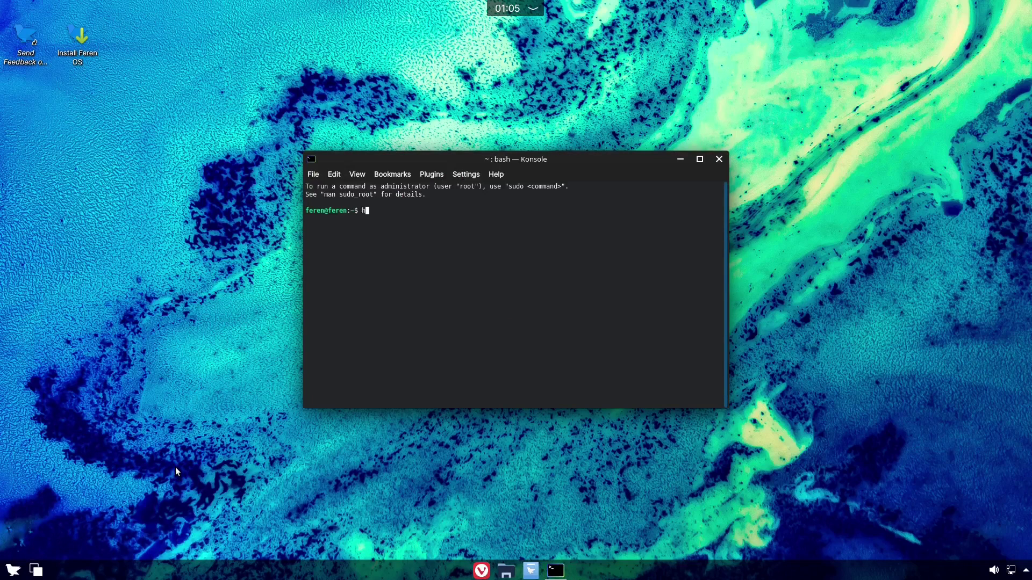
{"action": "type", "text": "top"}
{"action": "key", "text": "Return"}
{"action": "type", "text": "top"}
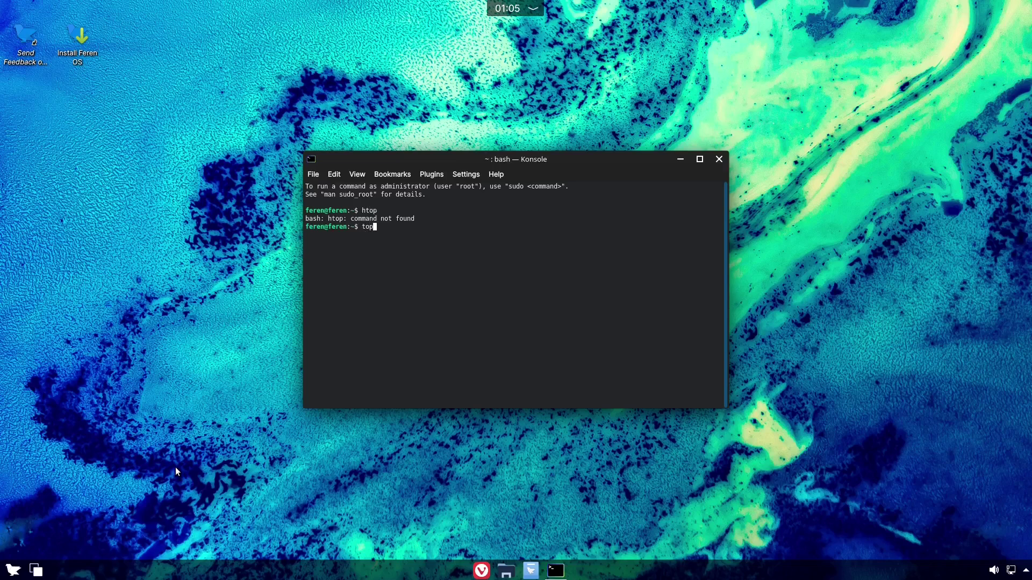
{"action": "key", "text": "Return"}
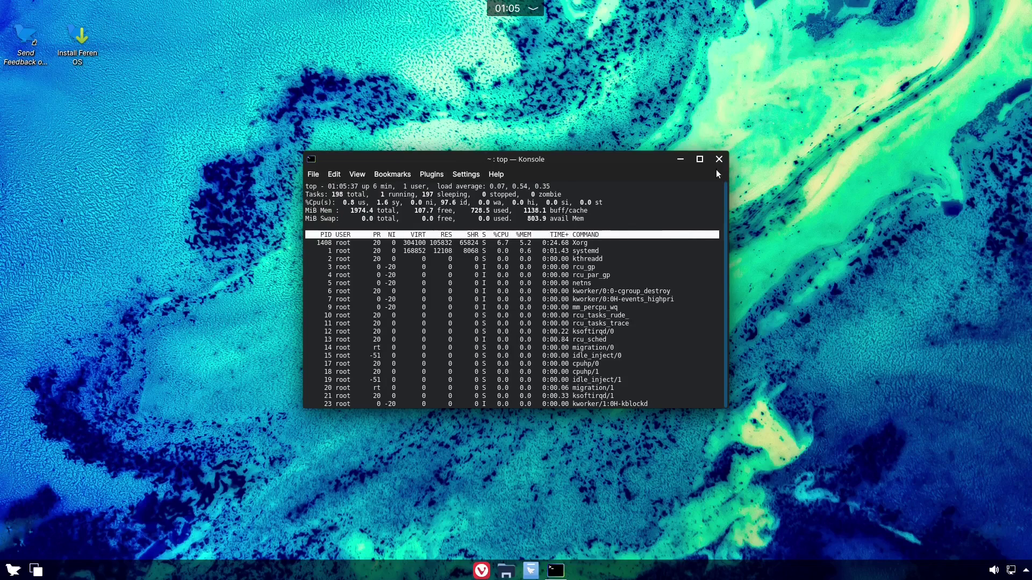
{"action": "left_click", "coordinate": [699, 159]}
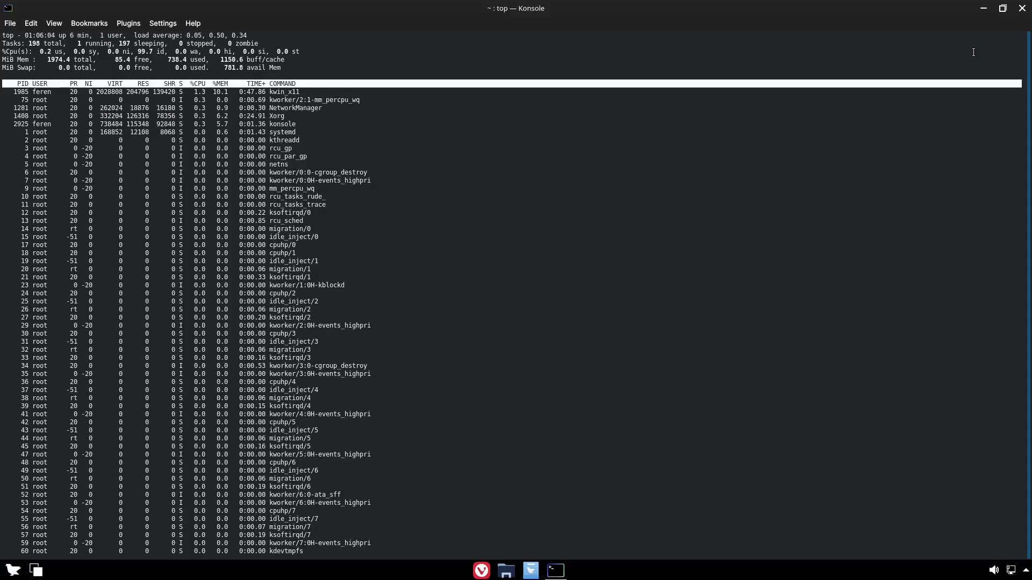
{"action": "left_click", "coordinate": [1003, 8]}
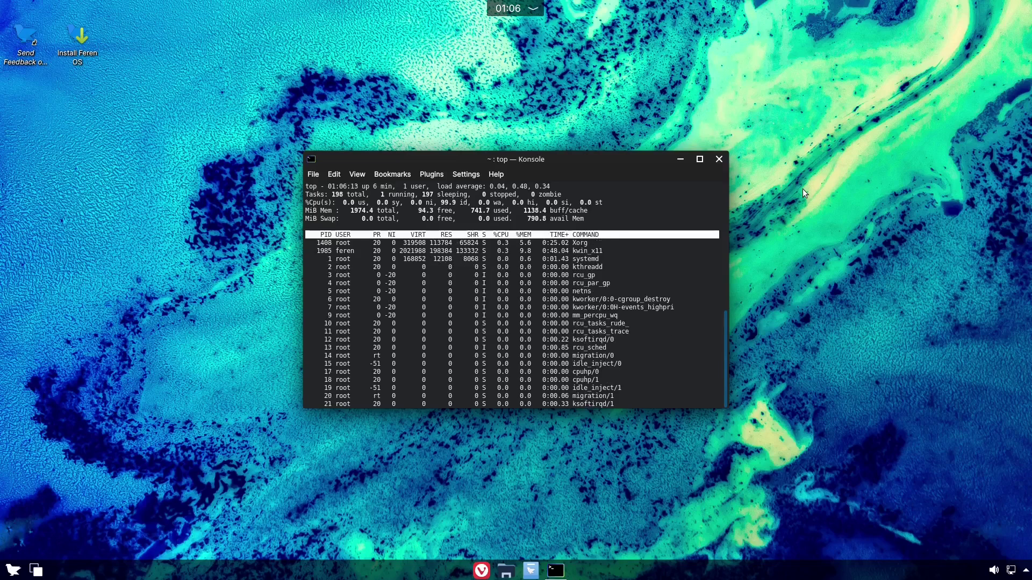
{"action": "left_click", "coordinate": [719, 164]}
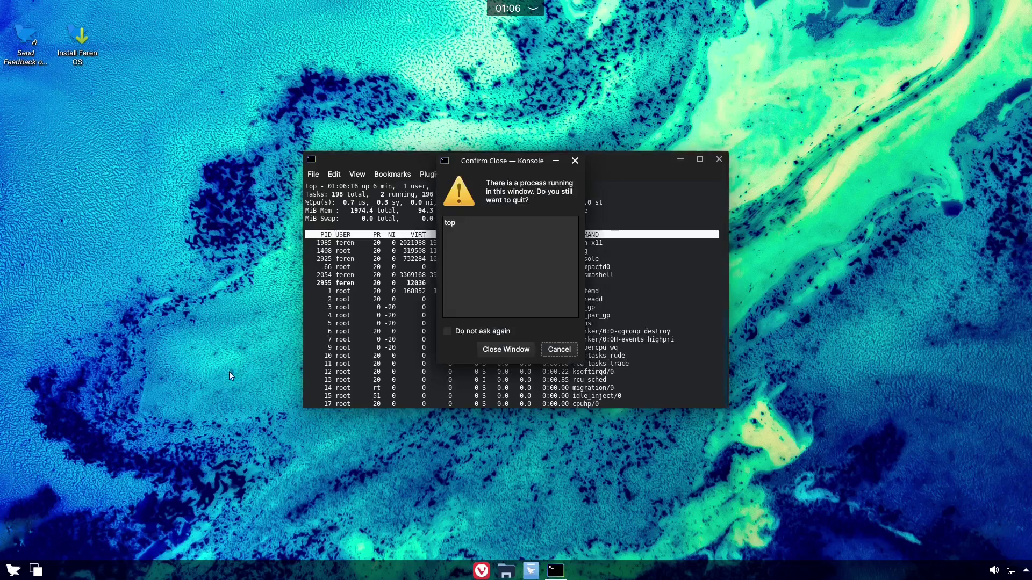
{"action": "left_click", "coordinate": [497, 349]}
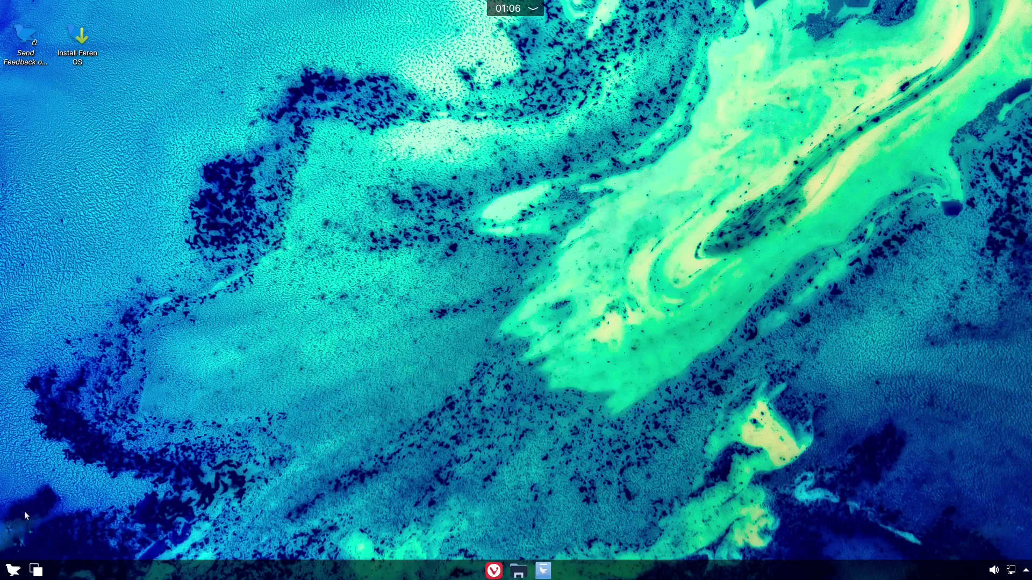
{"action": "left_click", "coordinate": [13, 571]}
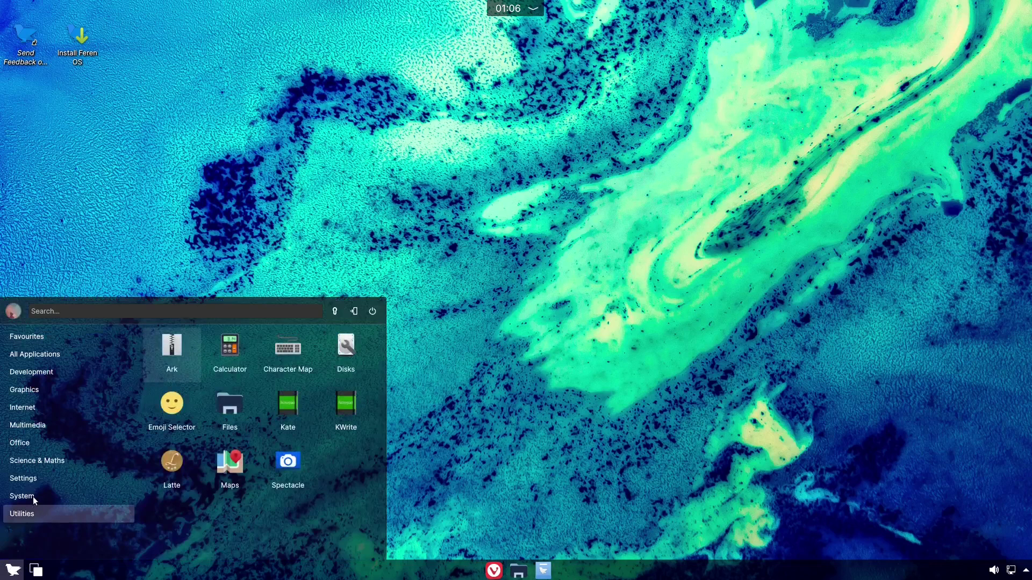
{"action": "left_click", "coordinate": [18, 495]}
{"action": "mouse_move", "coordinate": [22, 514]}
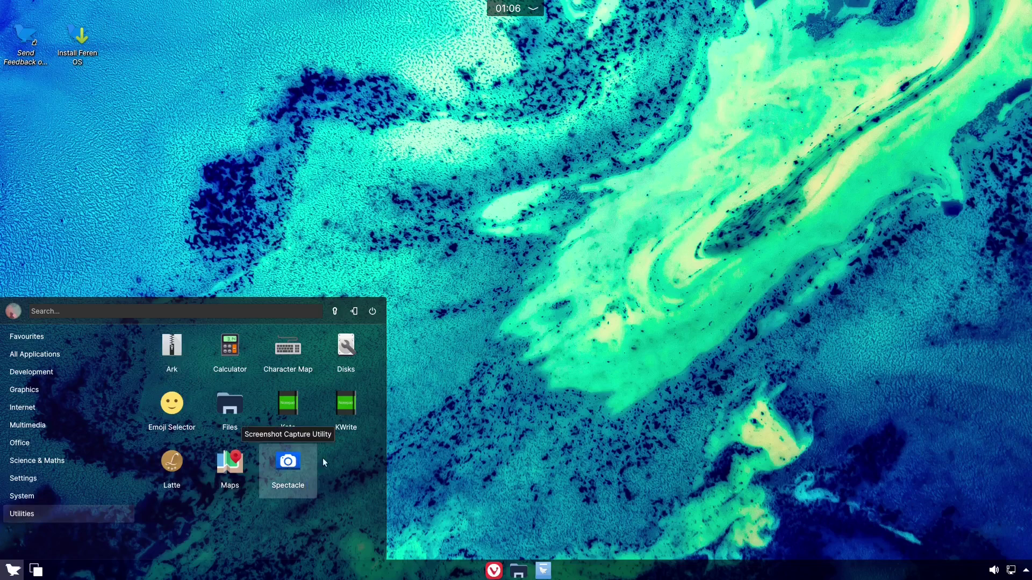
{"action": "left_click", "coordinate": [529, 302]}
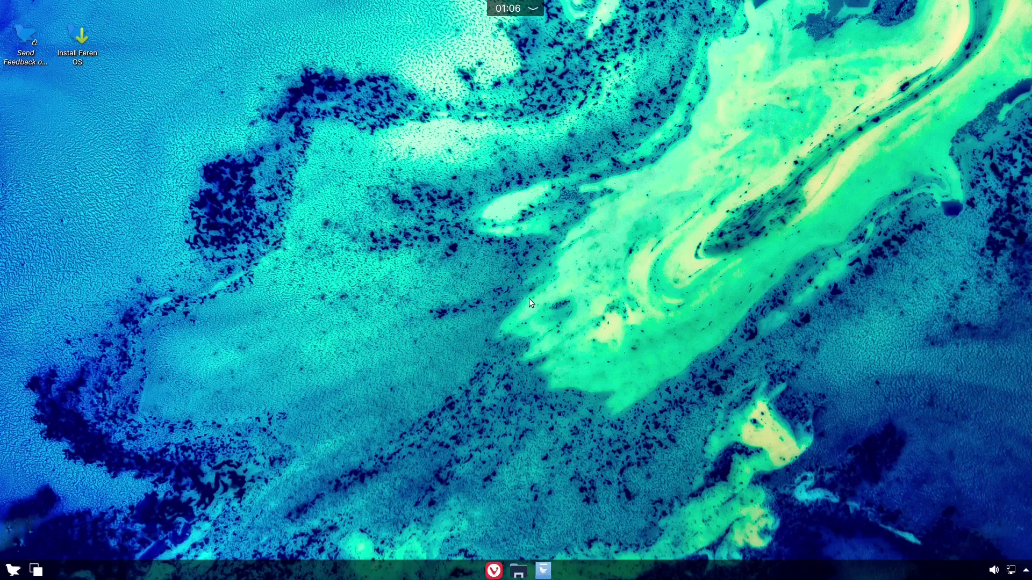